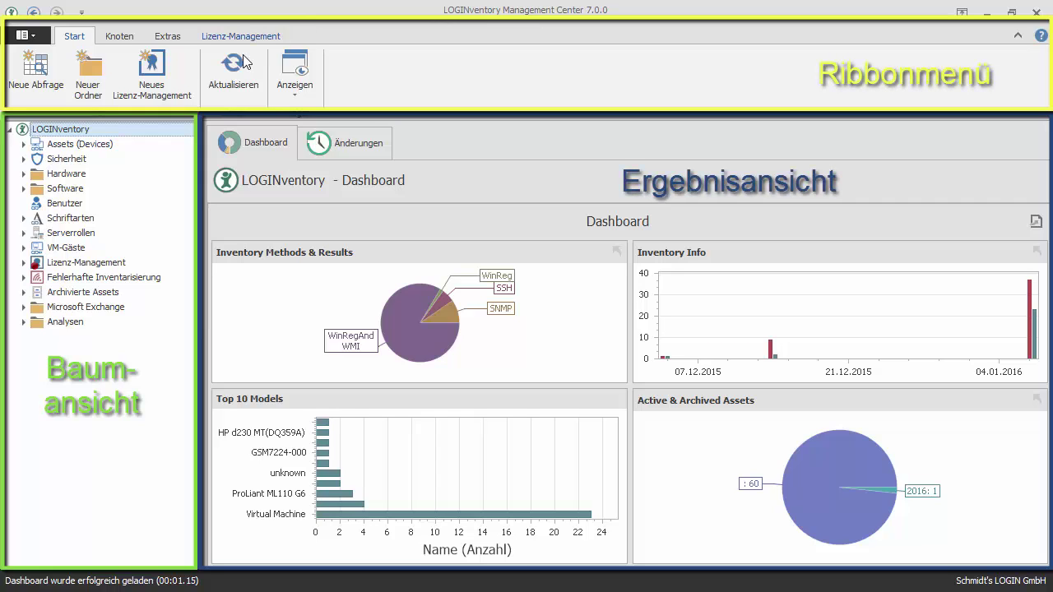
Open Assets (Devices) and select the asset DEFAULT together with the range from DEKADE to DENKMALS.
{"action": "left_click", "coordinate": [61, 145]}
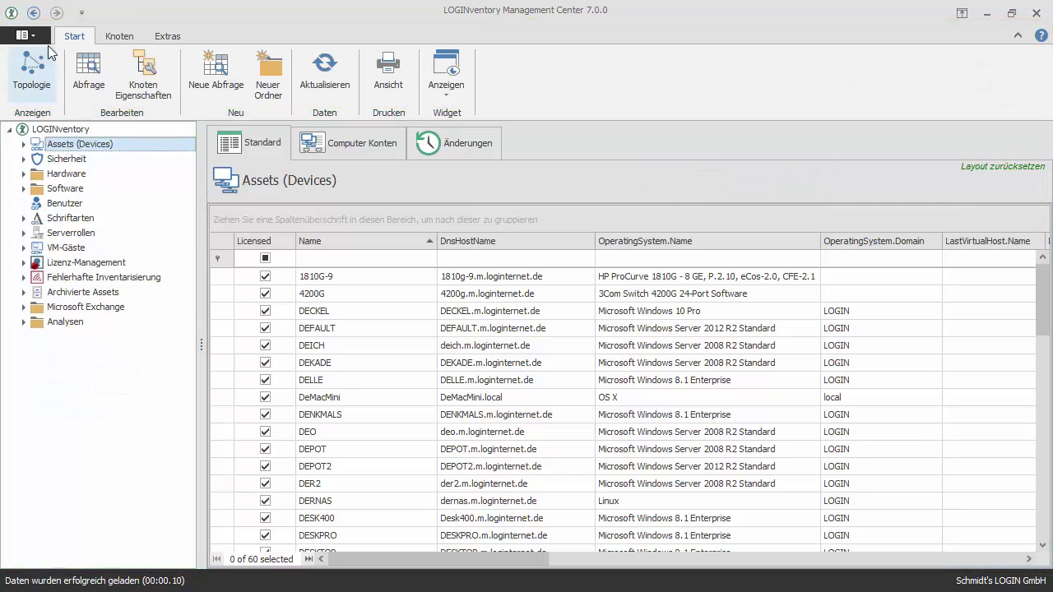
{"action": "left_click", "coordinate": [34, 13]}
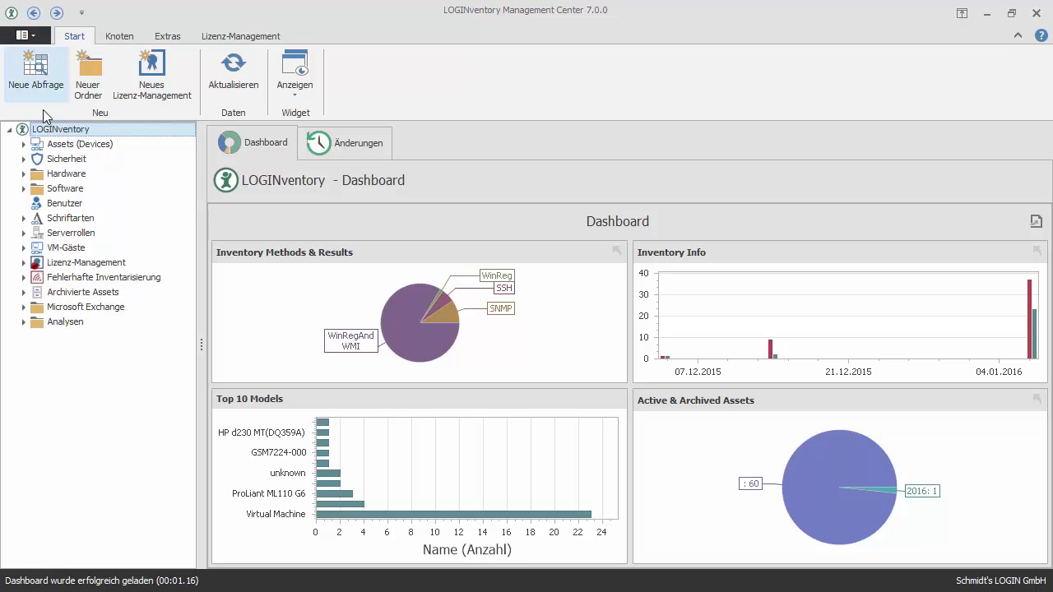
{"action": "left_click", "coordinate": [54, 148]}
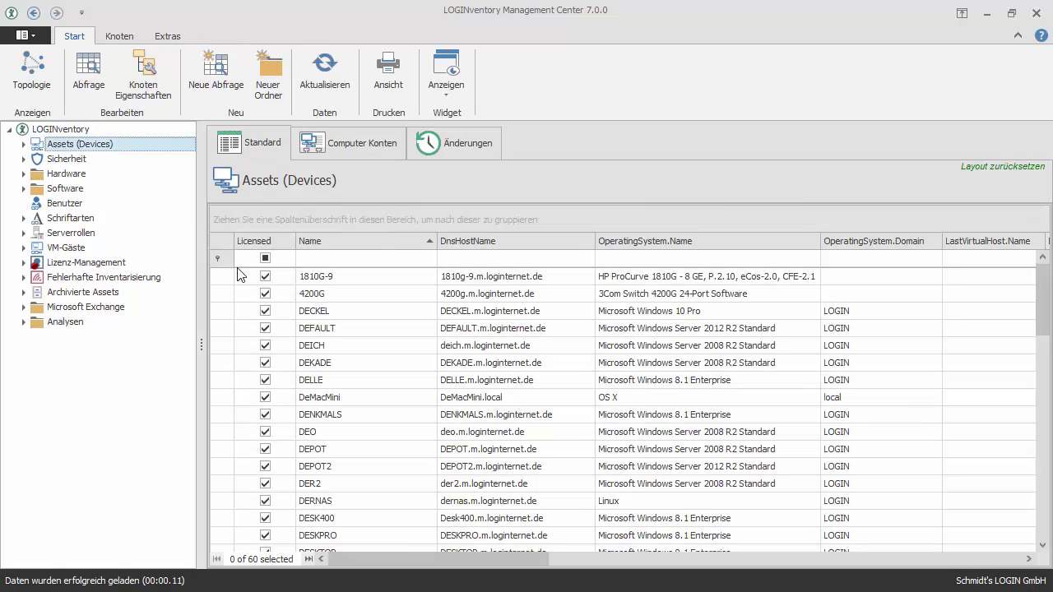
{"action": "left_click", "coordinate": [313, 333]}
{"action": "left_click", "coordinate": [321, 367], "text": "ctrl"}
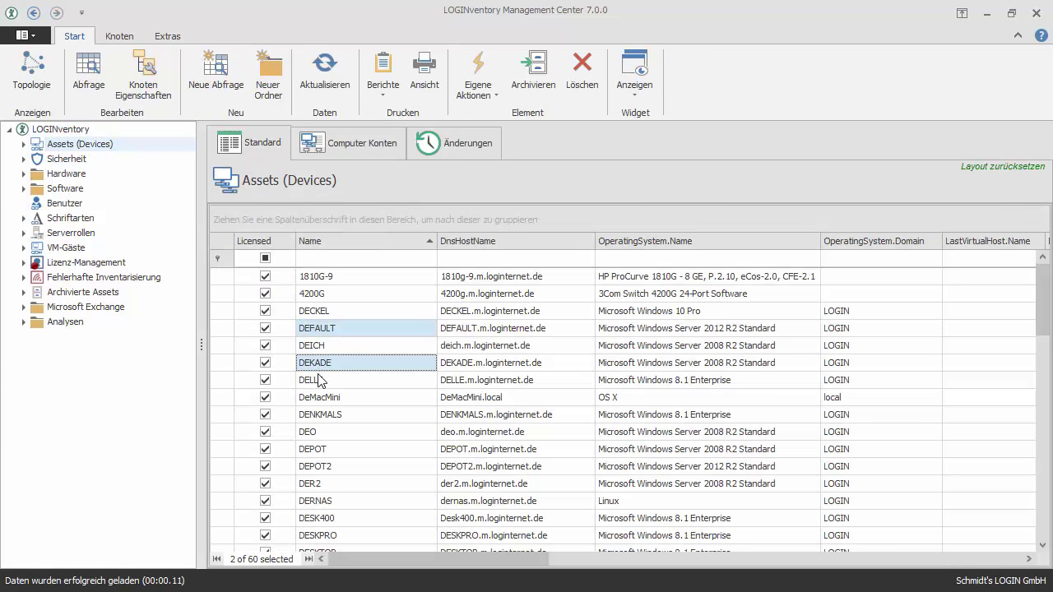
{"action": "left_click", "coordinate": [320, 416], "text": "ctrl+shift"}
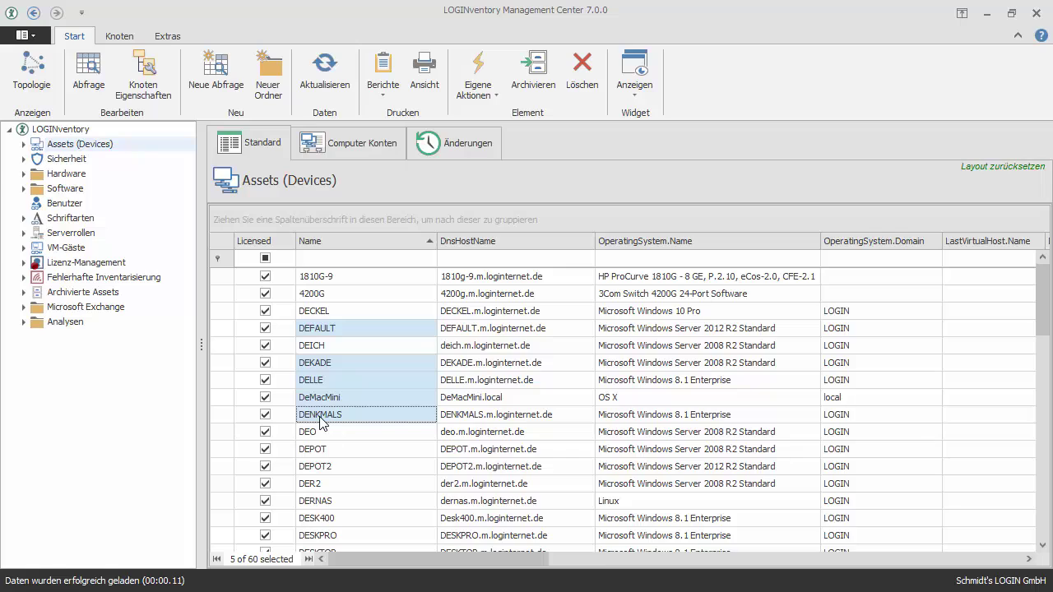
Review the report types offered for the selected assets and the export formats in the list's print preview.
{"action": "left_click", "coordinate": [383, 89]}
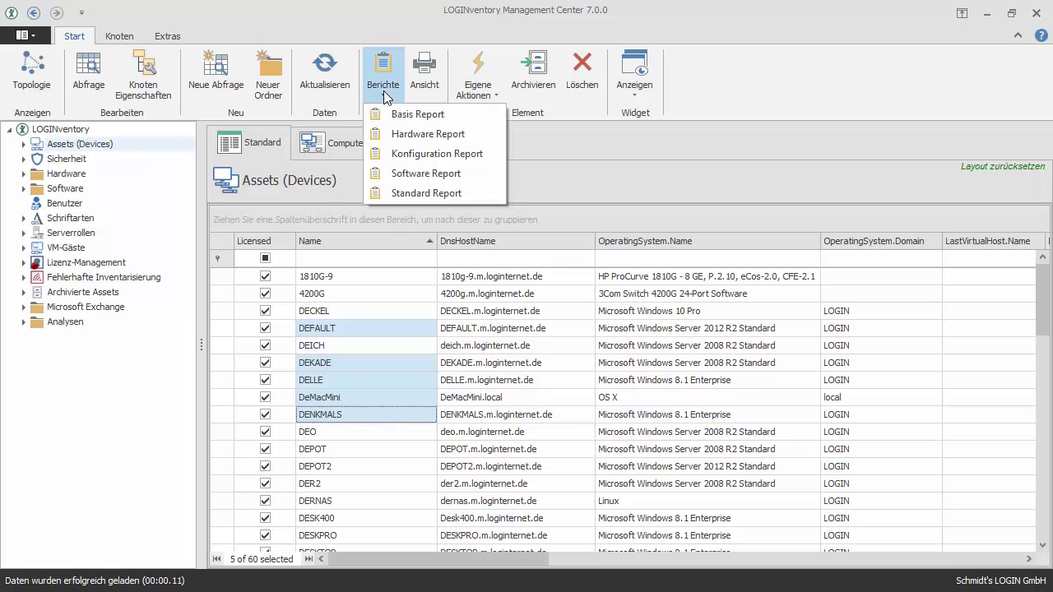
{"action": "left_click", "coordinate": [383, 91]}
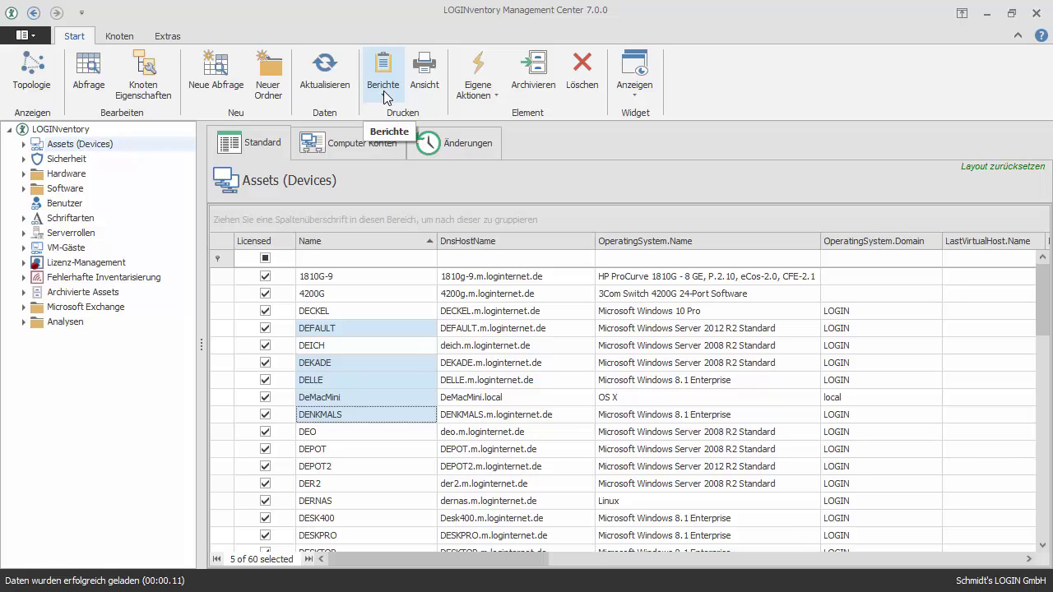
{"action": "left_click", "coordinate": [429, 78]}
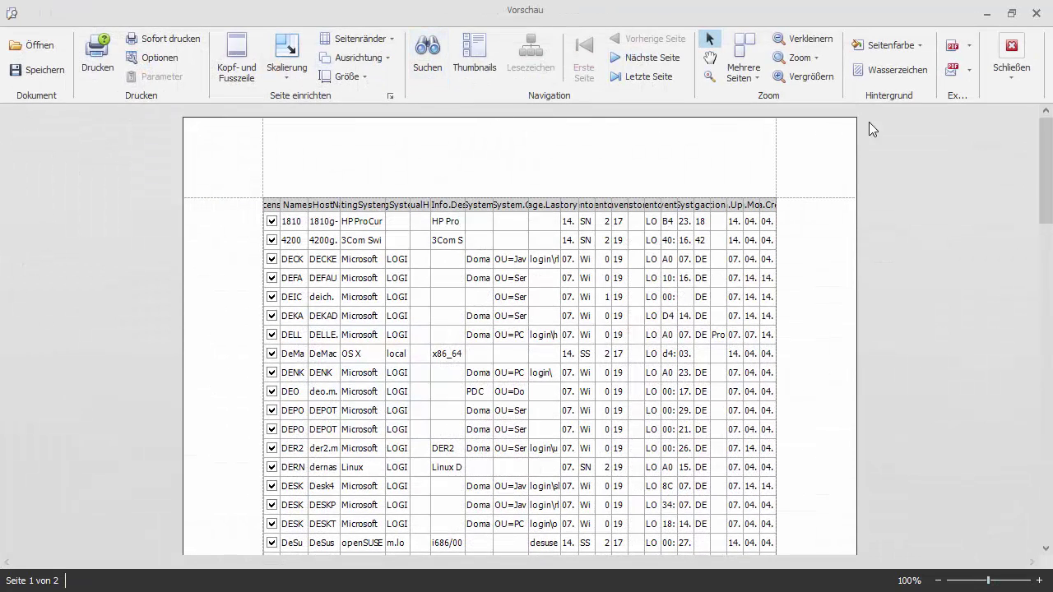
{"action": "left_click", "coordinate": [970, 46]}
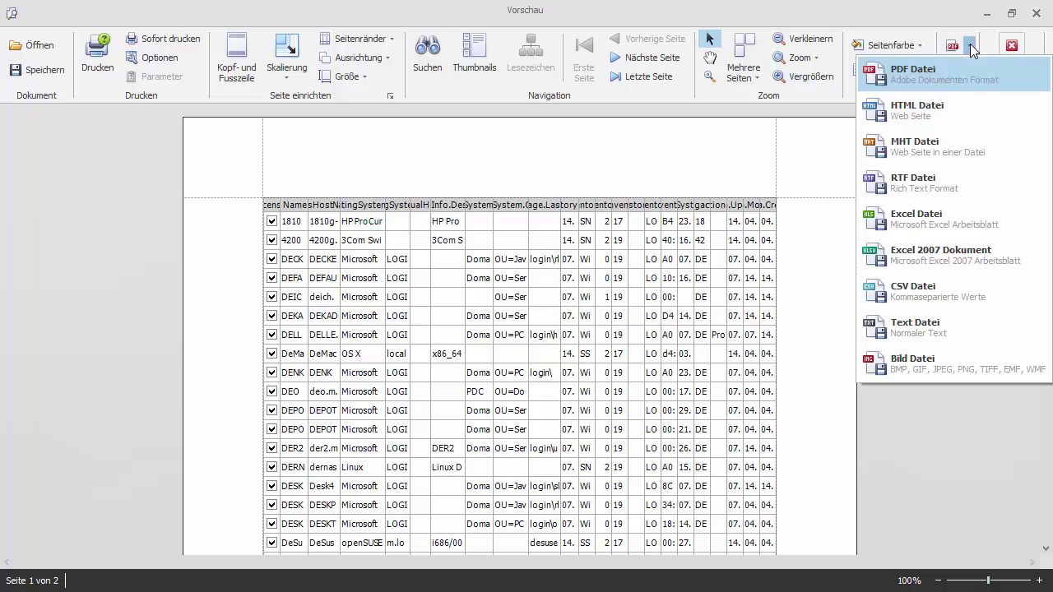
{"action": "left_click", "coordinate": [1036, 11]}
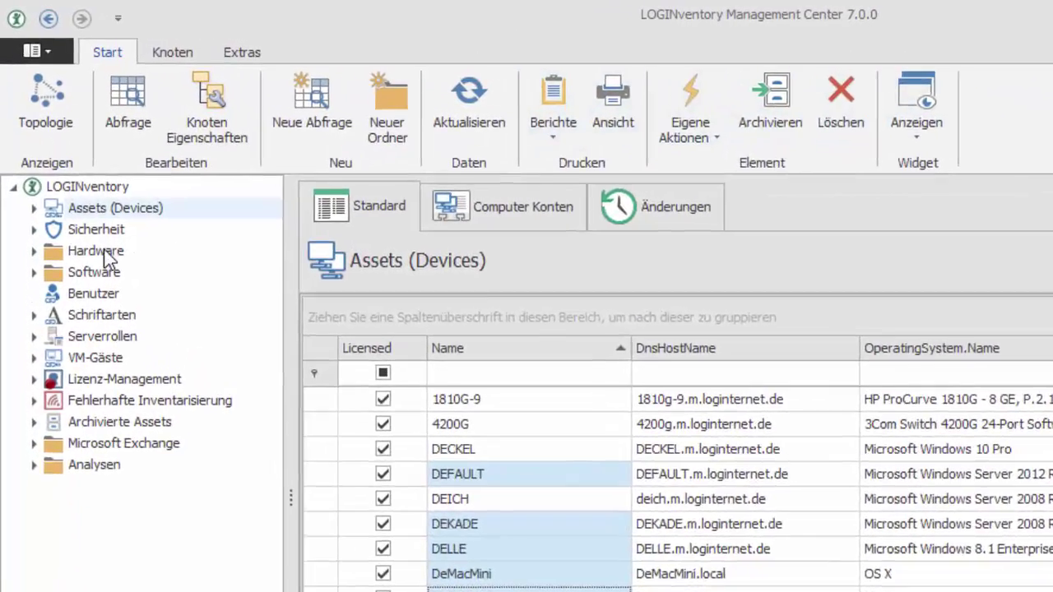
Expand the Hardware folder and view the node properties of Assets (Devices) without changing them.
{"action": "left_click", "coordinate": [23, 174]}
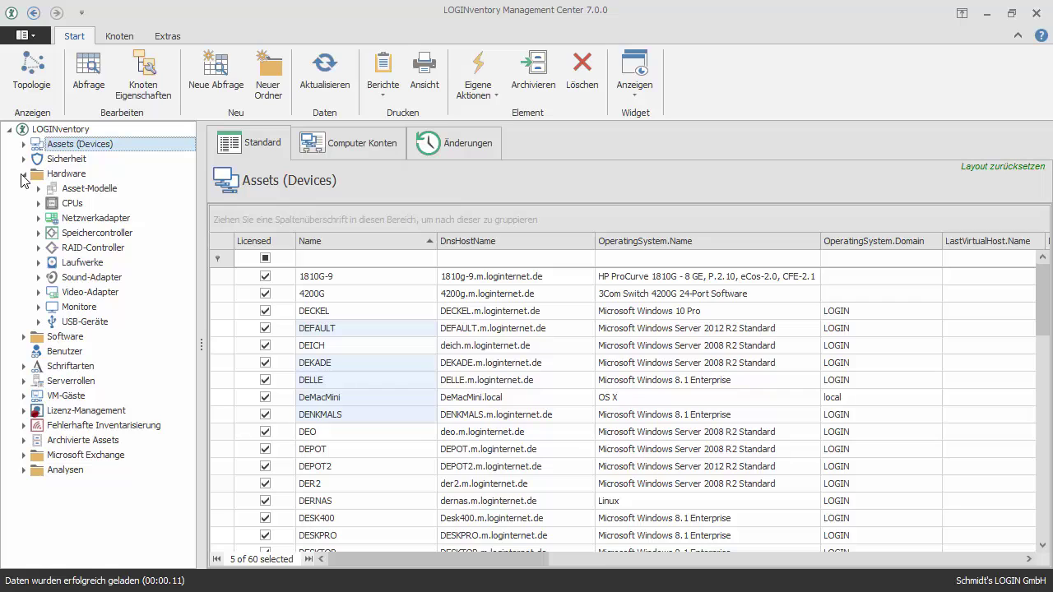
{"action": "left_click", "coordinate": [141, 83]}
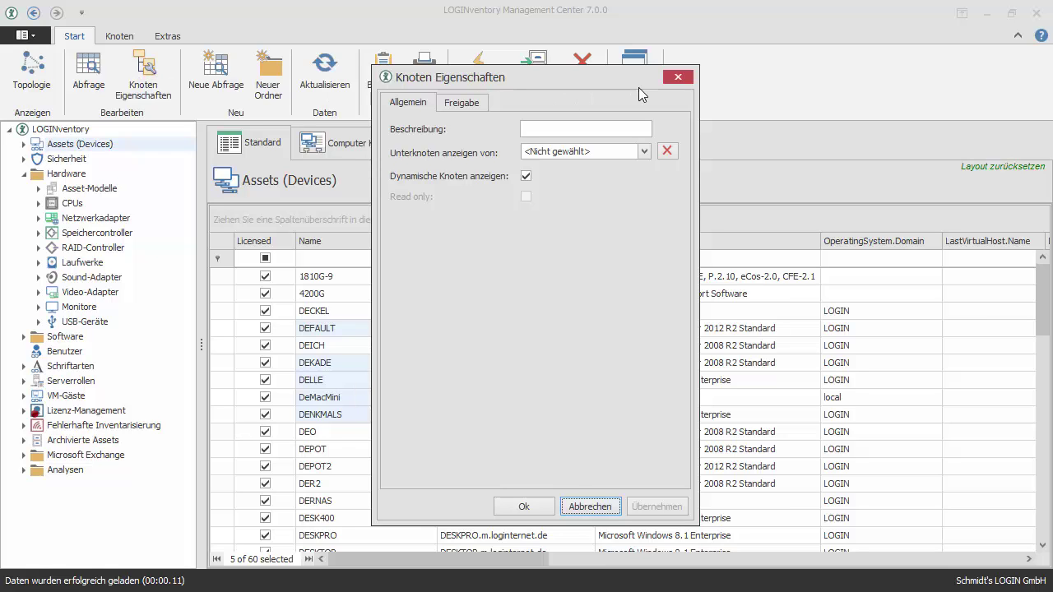
{"action": "left_click", "coordinate": [677, 77]}
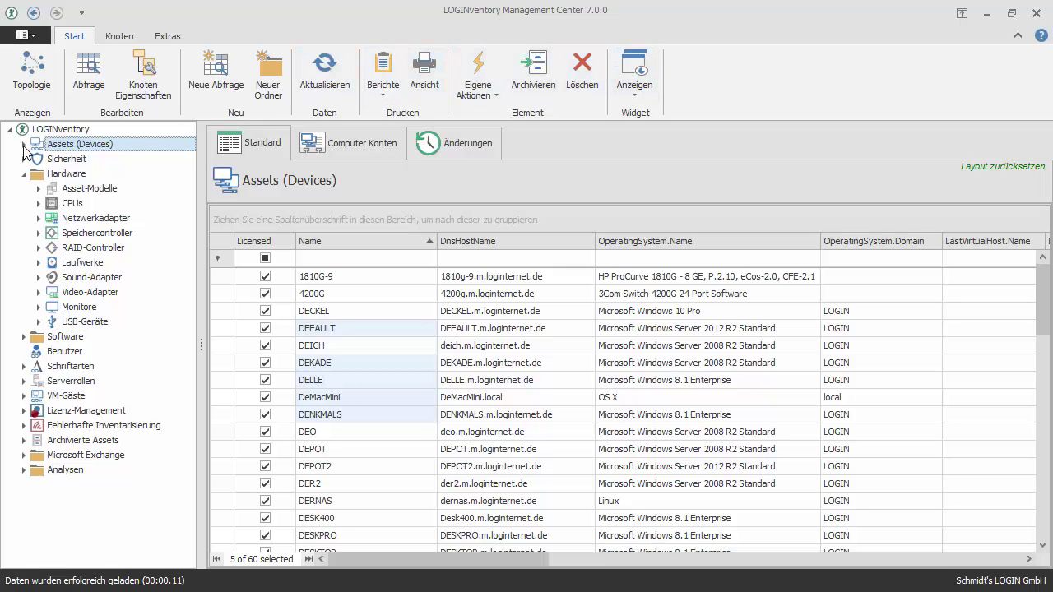
Set the limit for displaying dynamically generated nodes in the tree view to 100 in the general settings.
{"action": "left_click", "coordinate": [25, 36]}
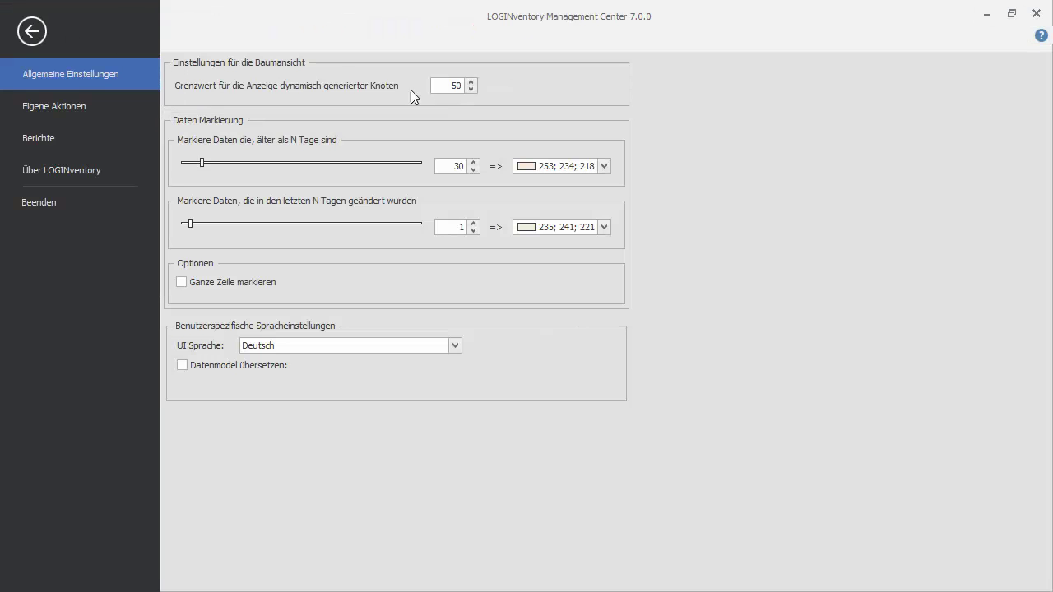
{"action": "double_click", "coordinate": [454, 86]}
{"action": "type", "text": "100"}
{"action": "left_click", "coordinate": [30, 38]}
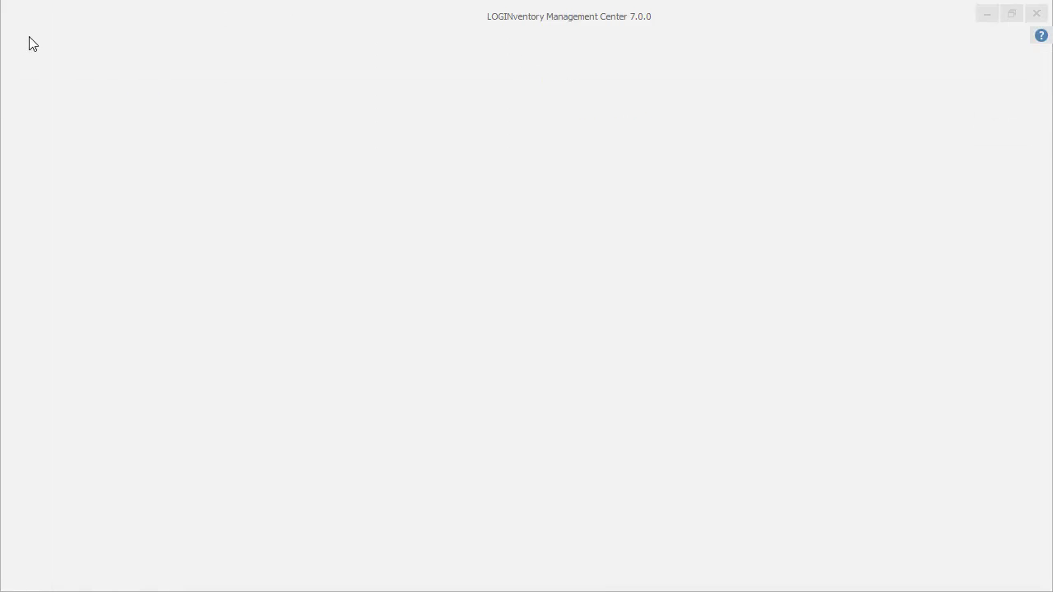
Reload the LOGINventory root node and check the individual device nodes under Assets (Devices).
{"action": "left_click", "coordinate": [51, 130]}
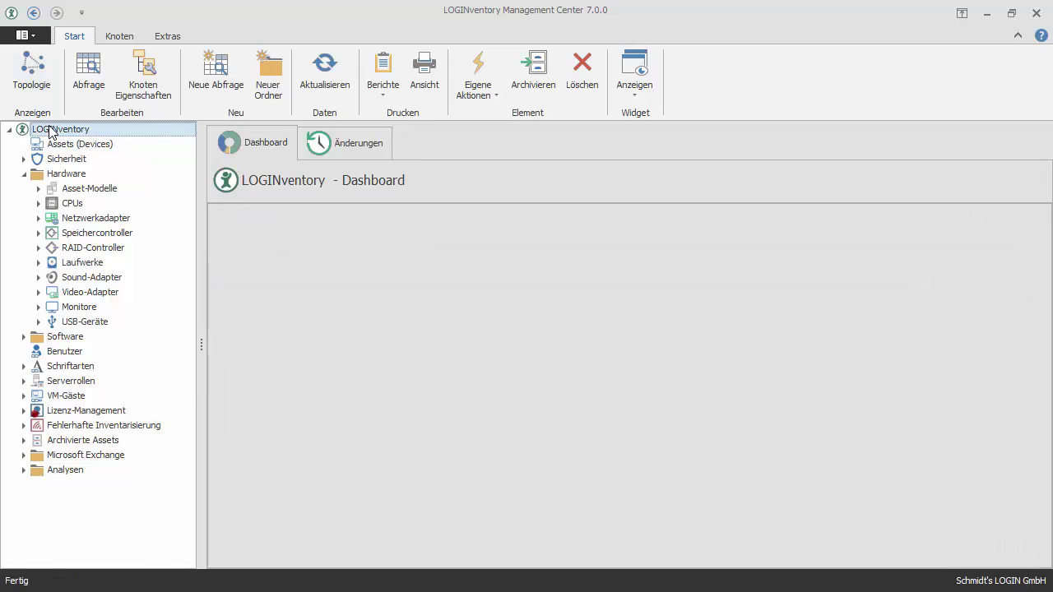
{"action": "right_click", "coordinate": [51, 130]}
{"action": "left_click", "coordinate": [92, 238]}
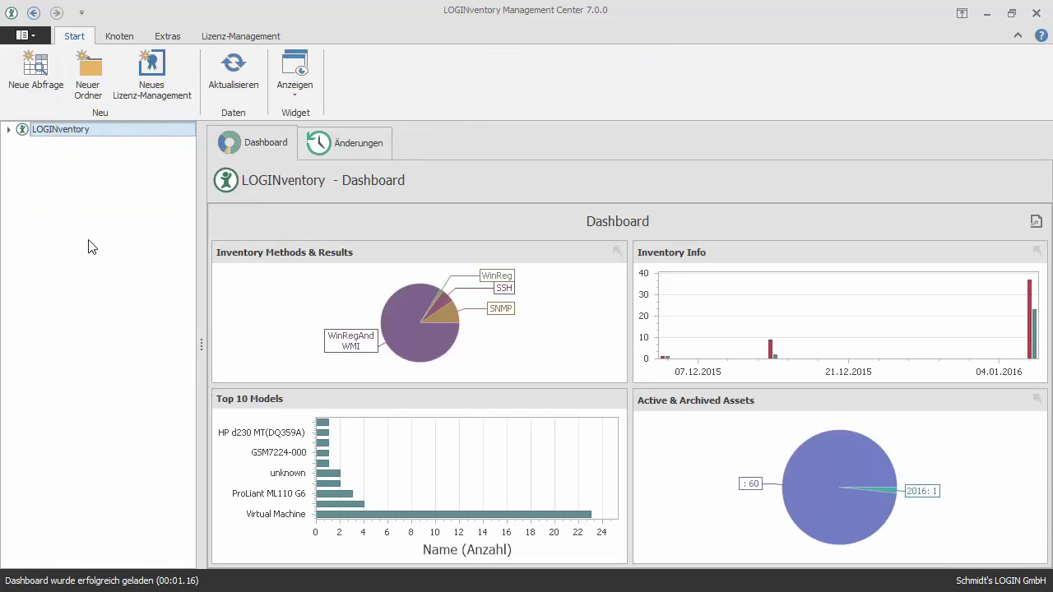
{"action": "left_click", "coordinate": [9, 130]}
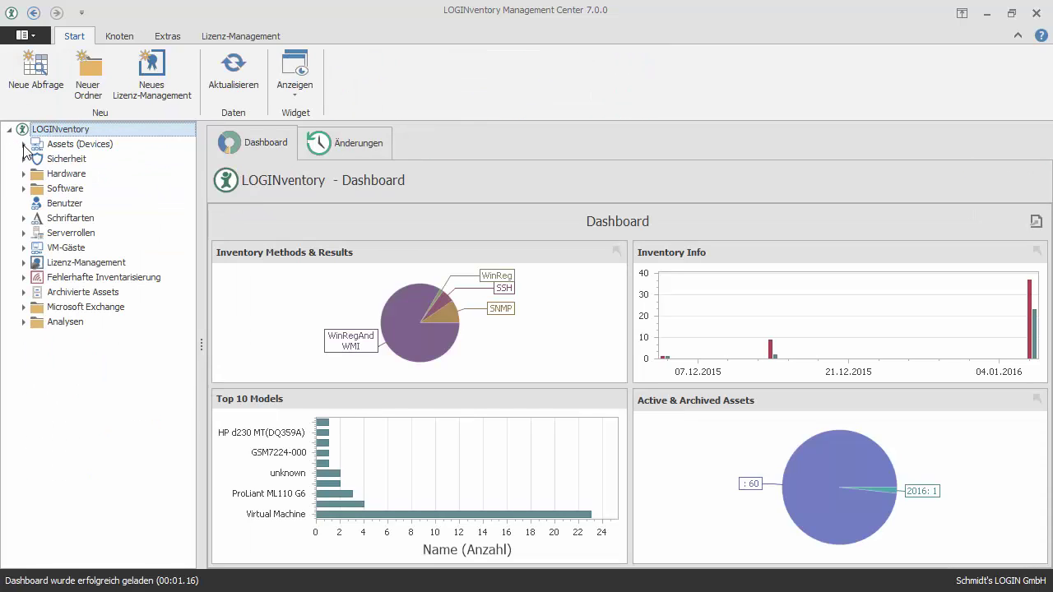
{"action": "left_click", "coordinate": [23, 145]}
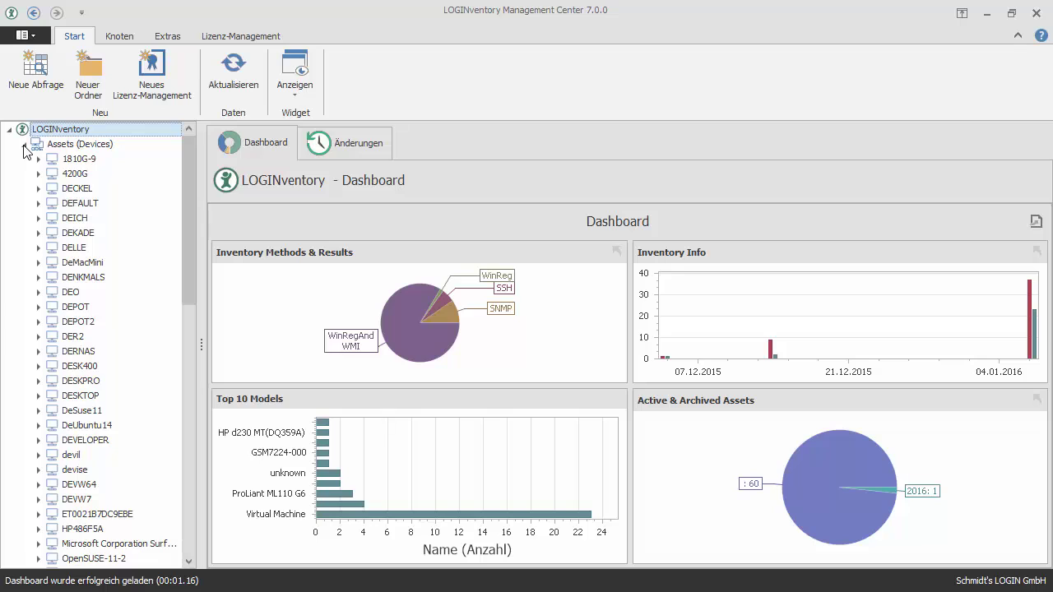
{"action": "left_click", "coordinate": [24, 145]}
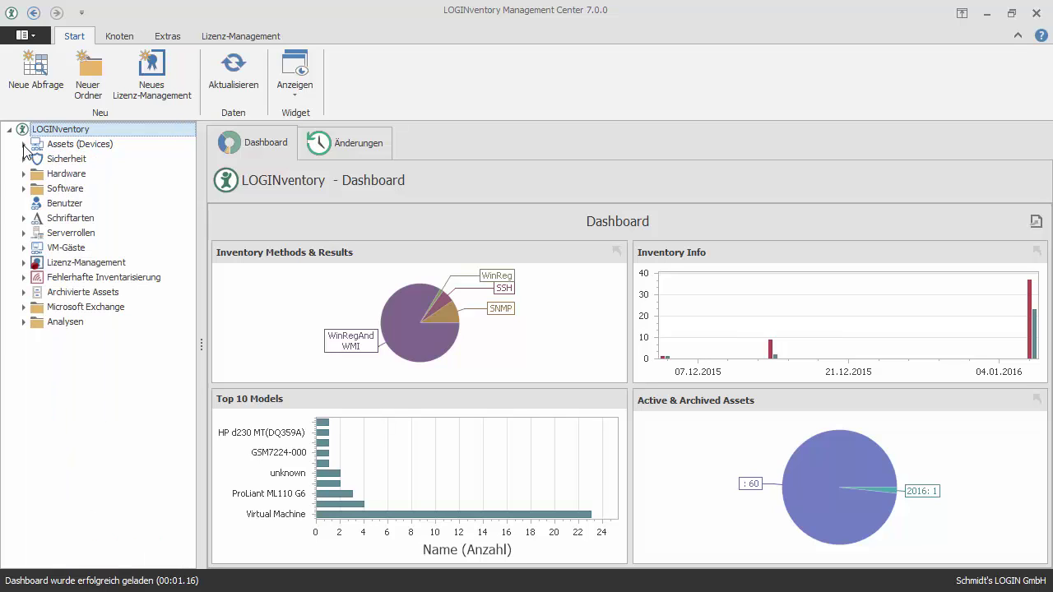
Show the Hotfixes in the Software folder and open the .NET Framework 2 entry to list its devices.
{"action": "left_click", "coordinate": [24, 188]}
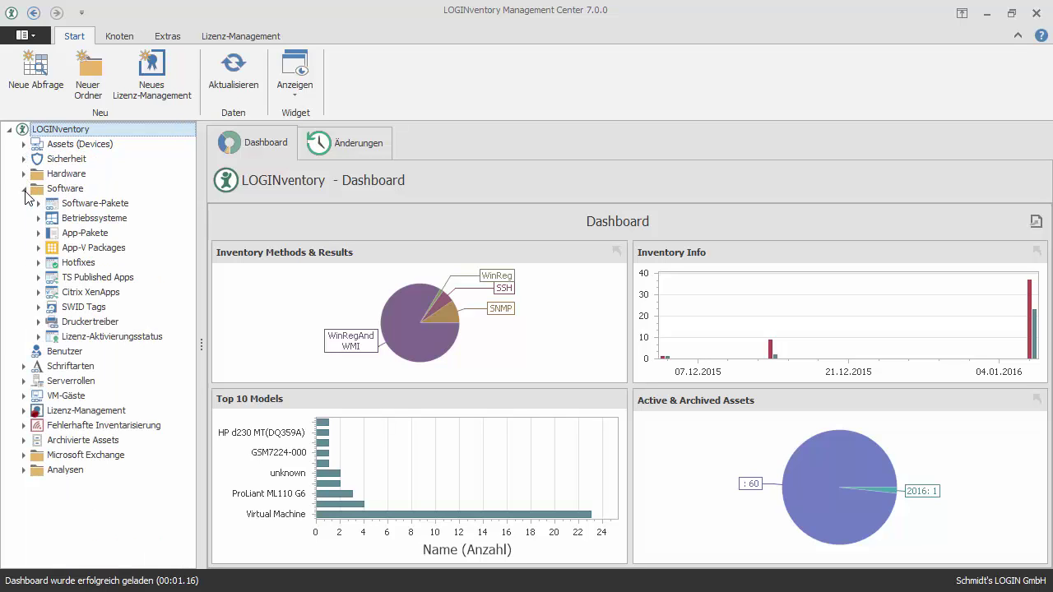
{"action": "left_click", "coordinate": [76, 263]}
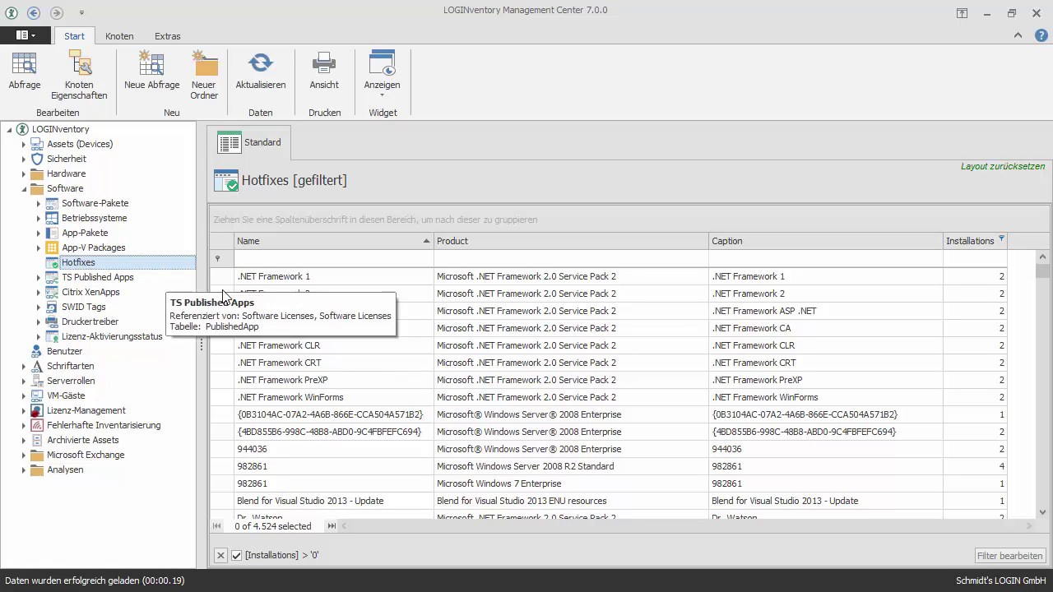
{"action": "left_click", "coordinate": [302, 301]}
{"action": "double_click", "coordinate": [302, 302]}
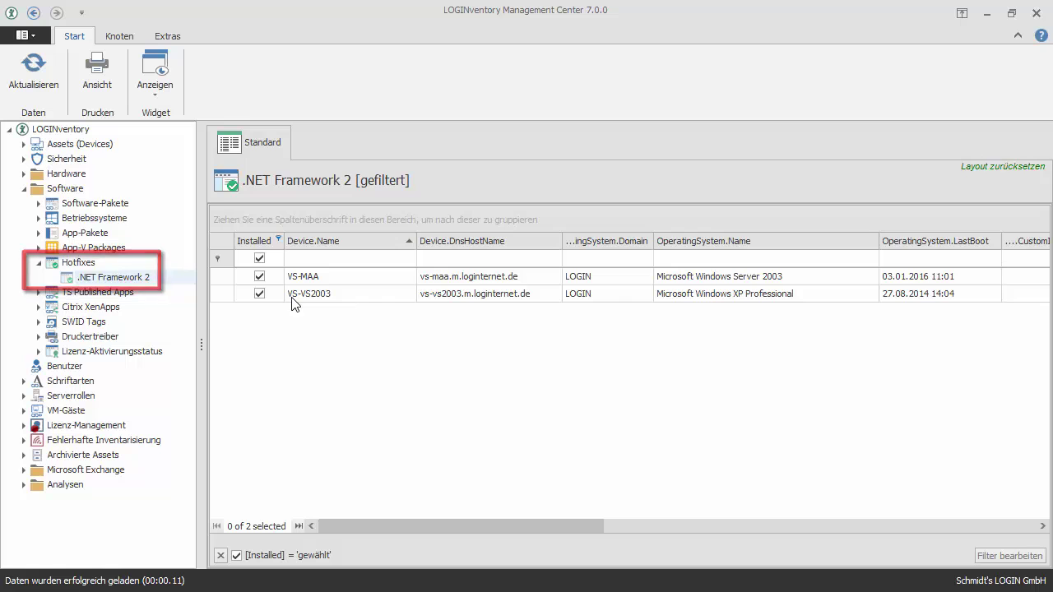
Open the device VS-MAA from the hotfix's device list and expand its Software category in the tree.
{"action": "double_click", "coordinate": [329, 276]}
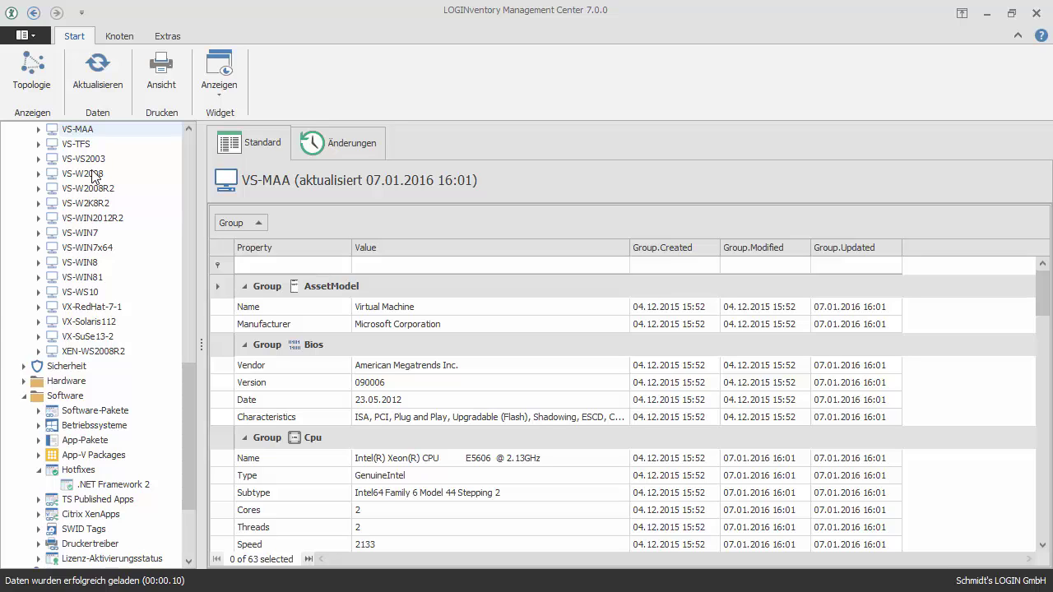
{"action": "left_click", "coordinate": [38, 130]}
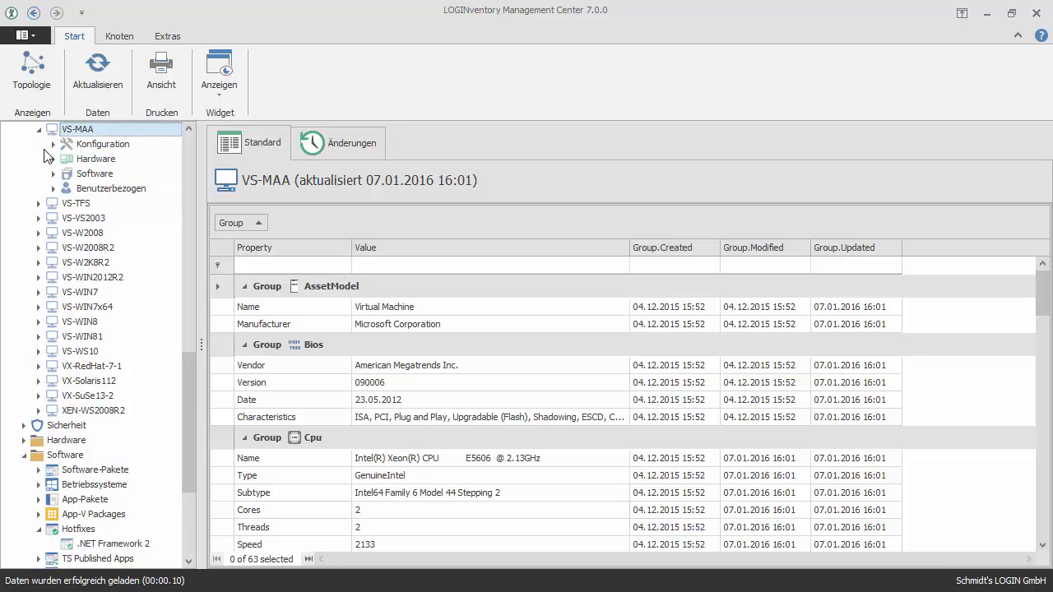
{"action": "left_click", "coordinate": [53, 174]}
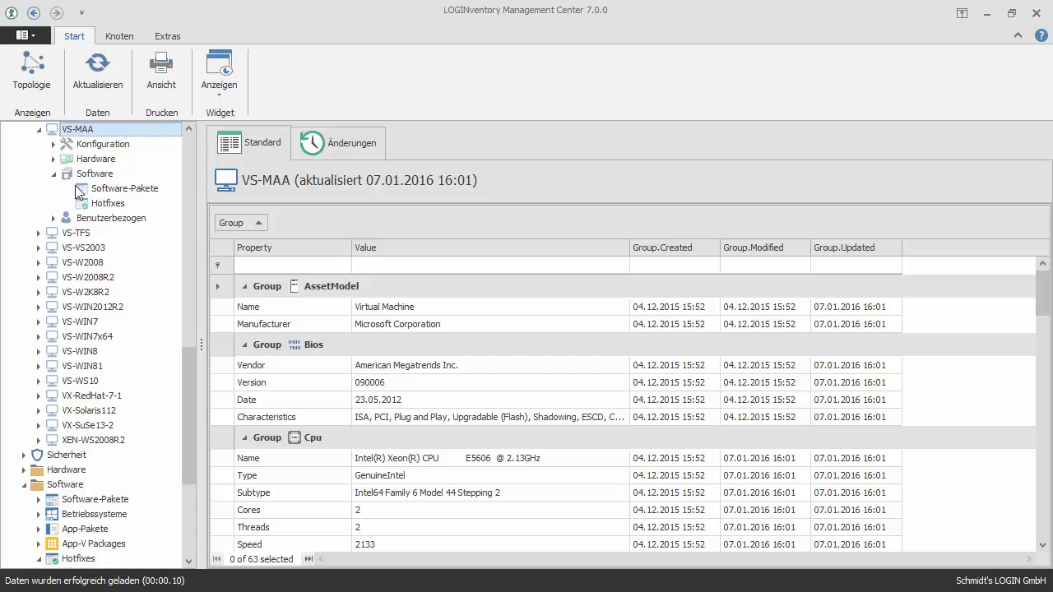
Show the software packages of VS-MAA and open the Microsoft Internet Explorer Version 8 entry.
{"action": "left_click", "coordinate": [102, 189]}
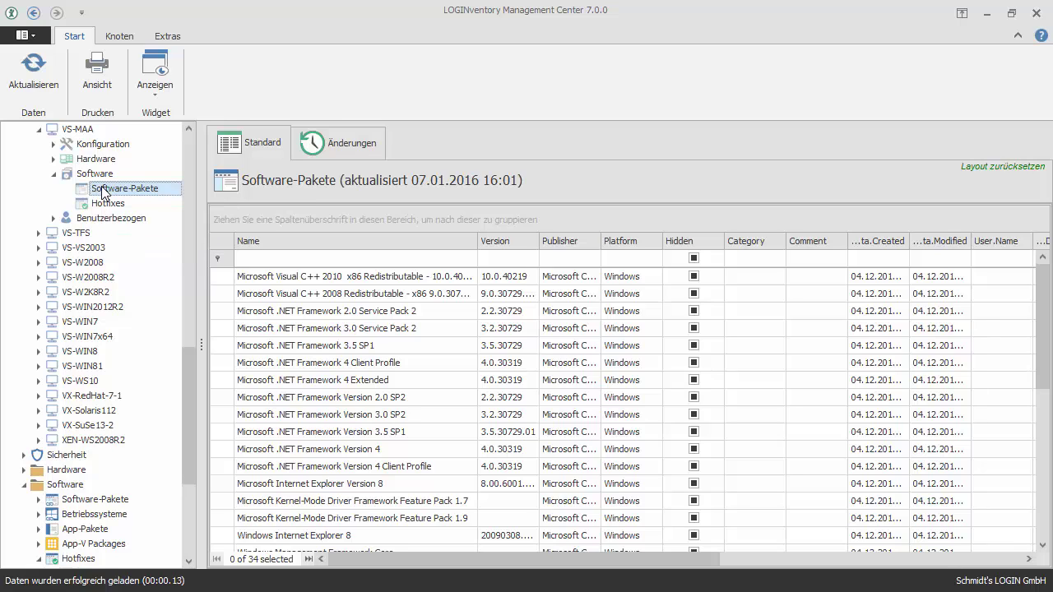
{"action": "left_click", "coordinate": [301, 486]}
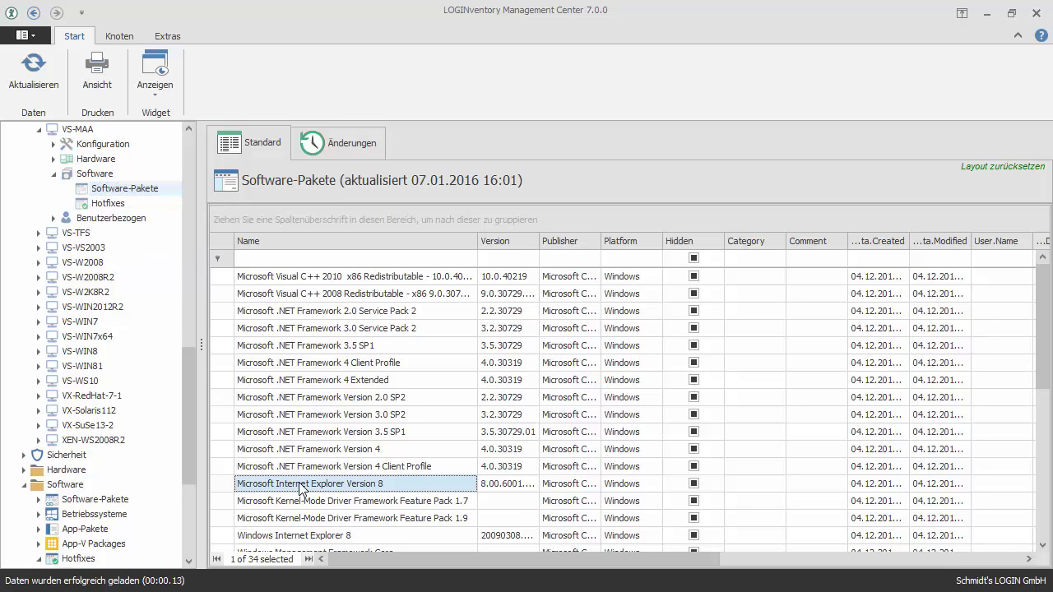
{"action": "double_click", "coordinate": [301, 486]}
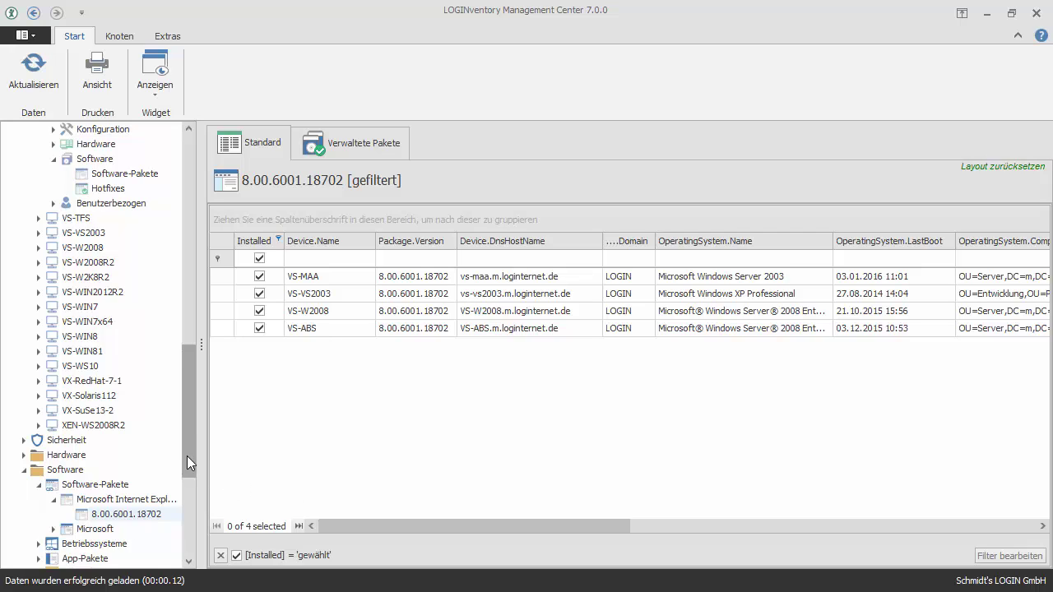
Revisit the .NET Framework 2 hotfix and reload the Hotfixes node to clear its dynamic subnode.
{"action": "left_click_drag", "start_coordinate": [186, 456], "coordinate": [180, 494]}
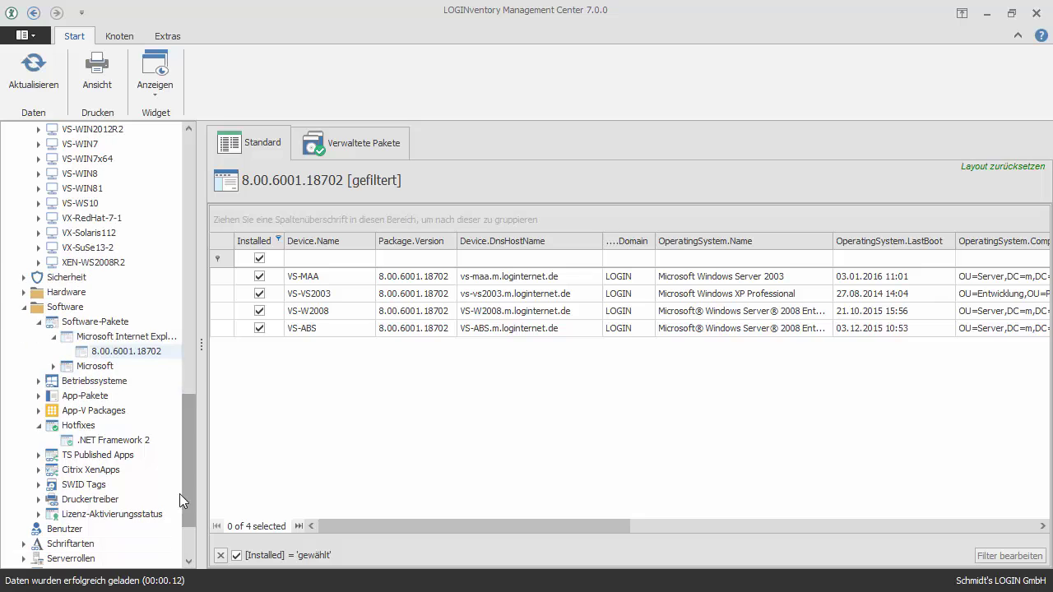
{"action": "left_click", "coordinate": [118, 442]}
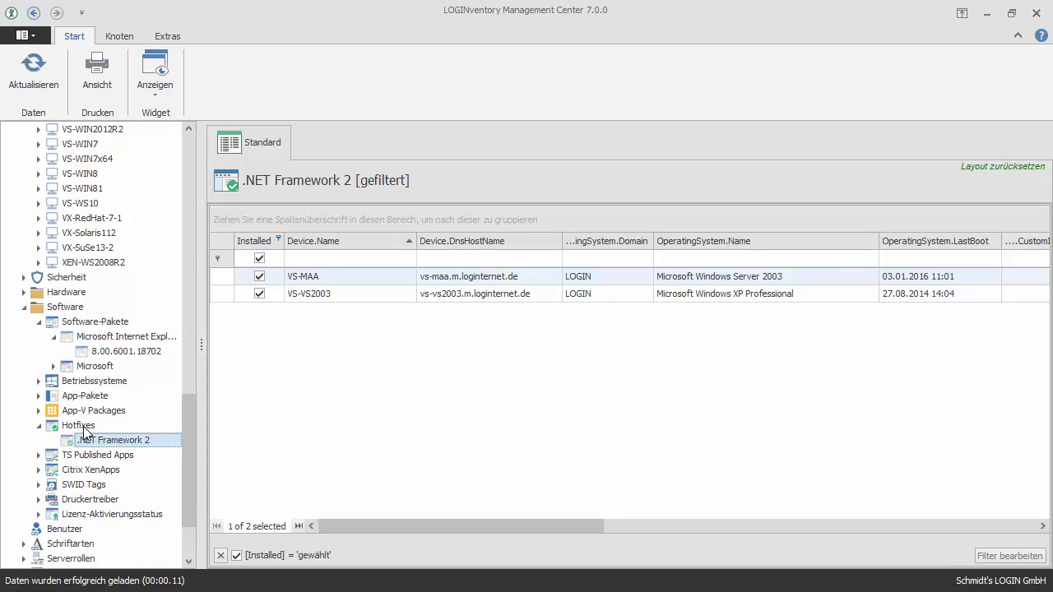
{"action": "left_click", "coordinate": [85, 427]}
{"action": "right_click", "coordinate": [86, 428]}
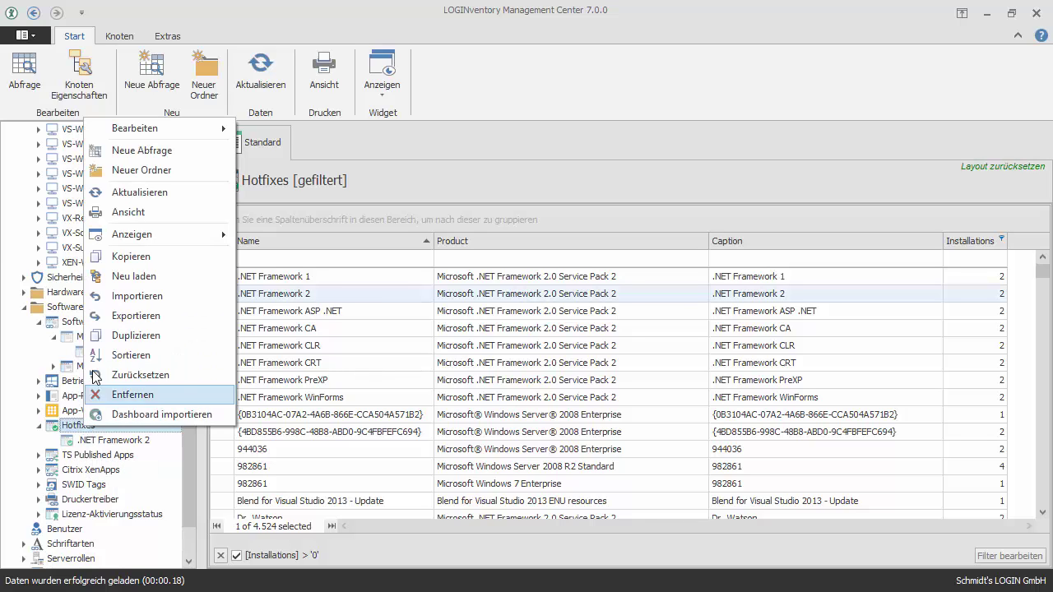
{"action": "left_click", "coordinate": [130, 281]}
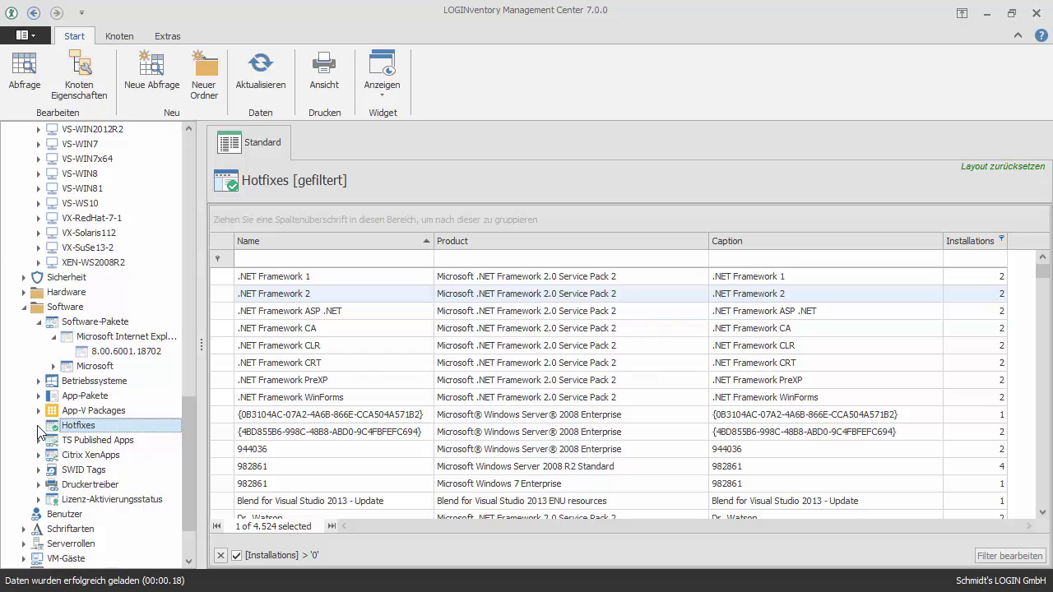
Collapse the Assets (Devices) node in the tree and select the asset VS-WIN81 in the device list.
{"action": "left_click_drag", "start_coordinate": [185, 429], "coordinate": [198, 142]}
{"action": "left_click", "coordinate": [25, 145]}
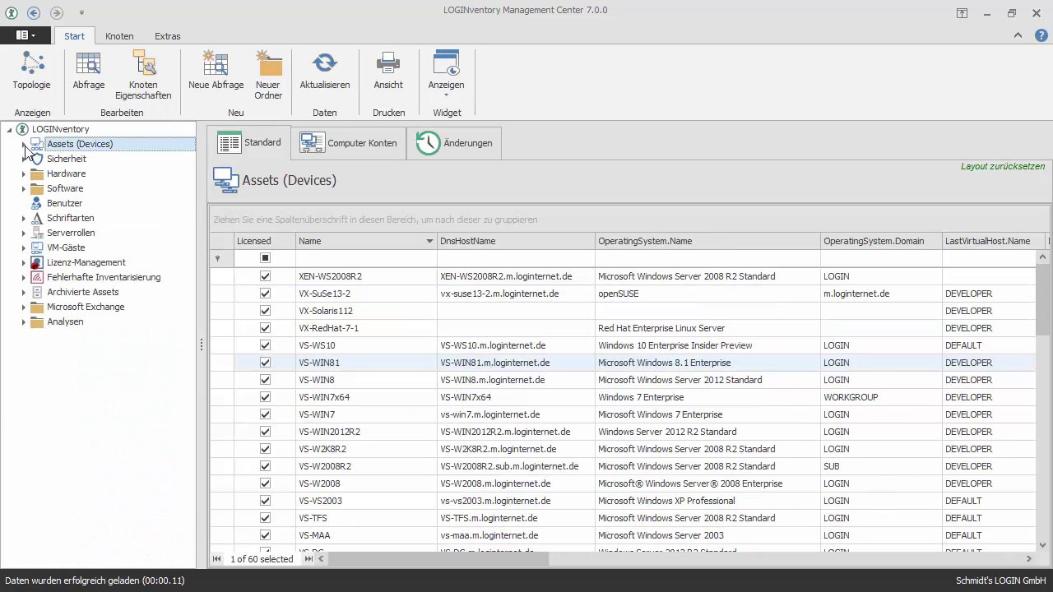
{"action": "left_click", "coordinate": [350, 365]}
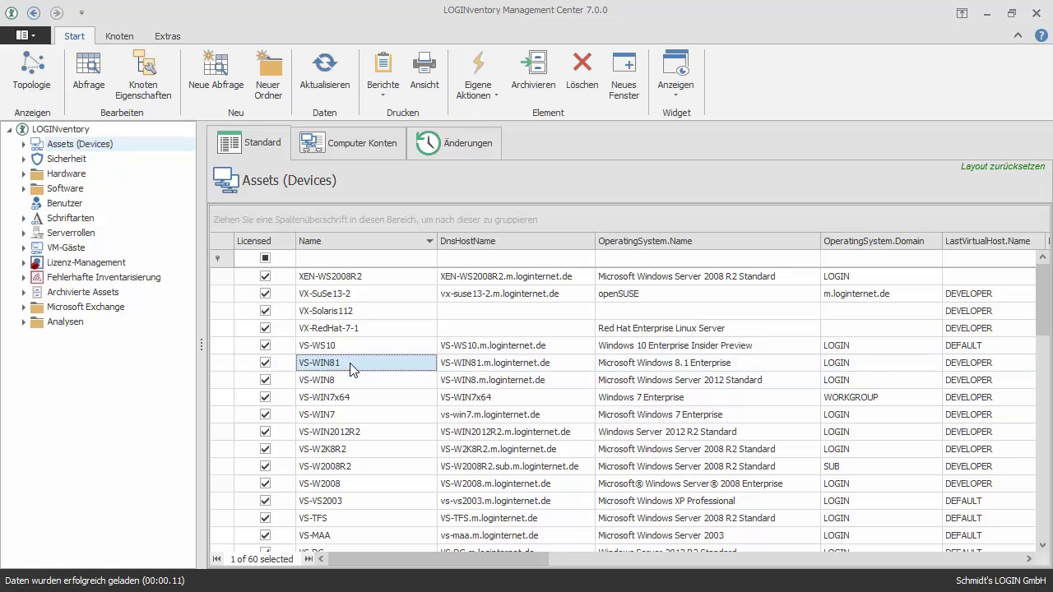
Show the Eigene Eigenschaften and Benutzer Konto widgets for the asset VS-WIN81.
{"action": "left_click", "coordinate": [675, 92]}
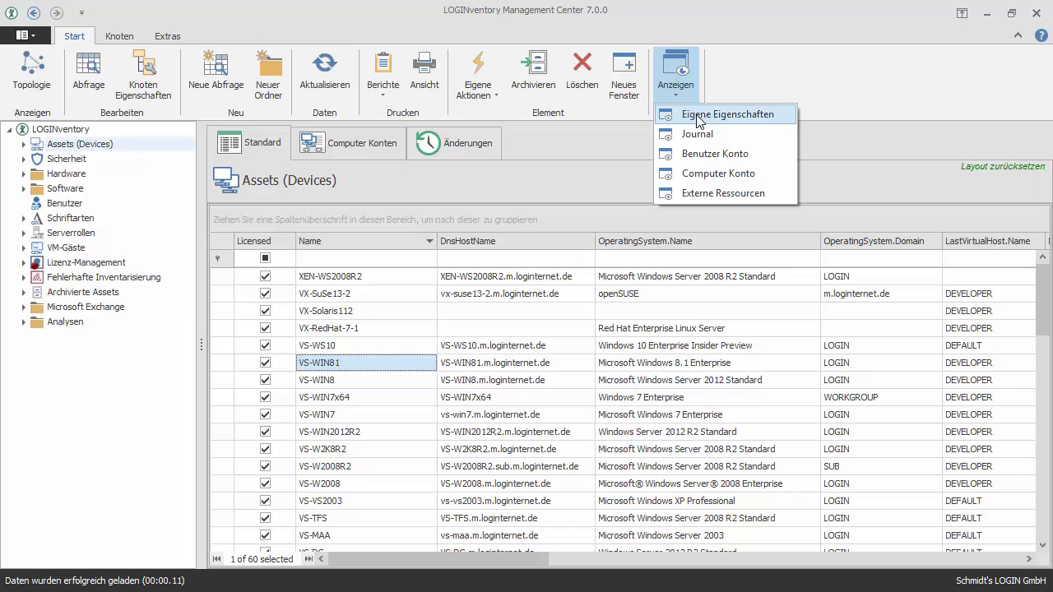
{"action": "left_click", "coordinate": [699, 114]}
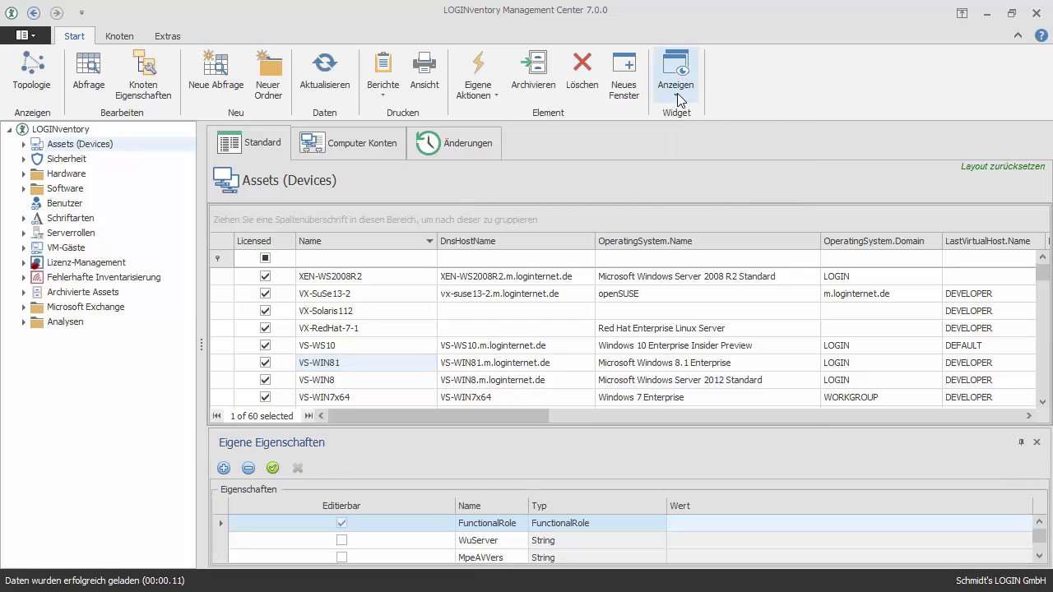
{"action": "left_click", "coordinate": [681, 94]}
{"action": "left_click", "coordinate": [705, 157]}
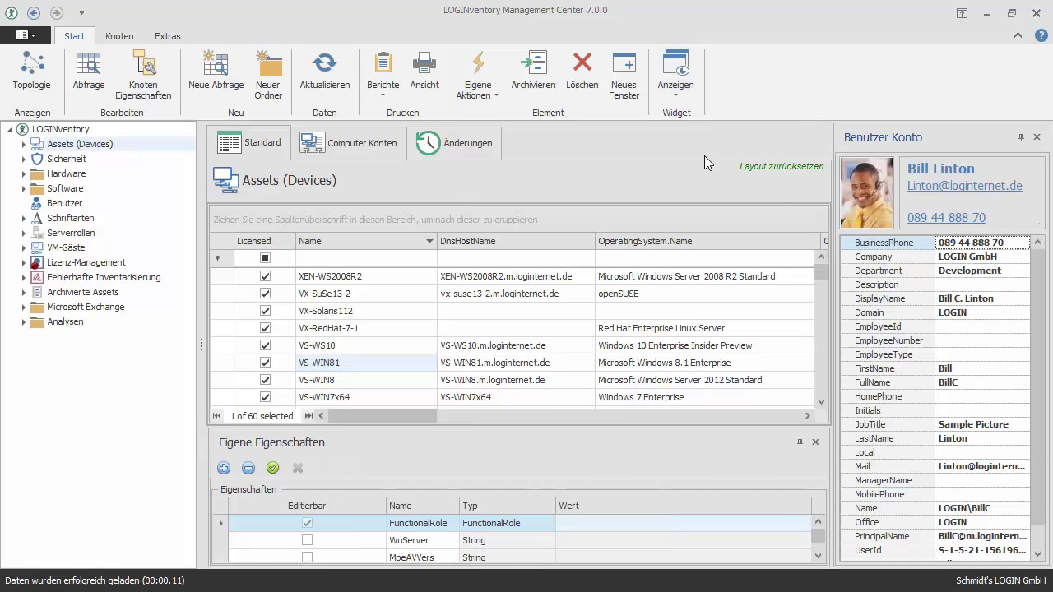
Float the Eigene Eigenschaften widget, dock Benutzer Konto between the tree and the asset list, and close both widgets.
{"action": "left_click_drag", "start_coordinate": [591, 436], "coordinate": [382, 422]}
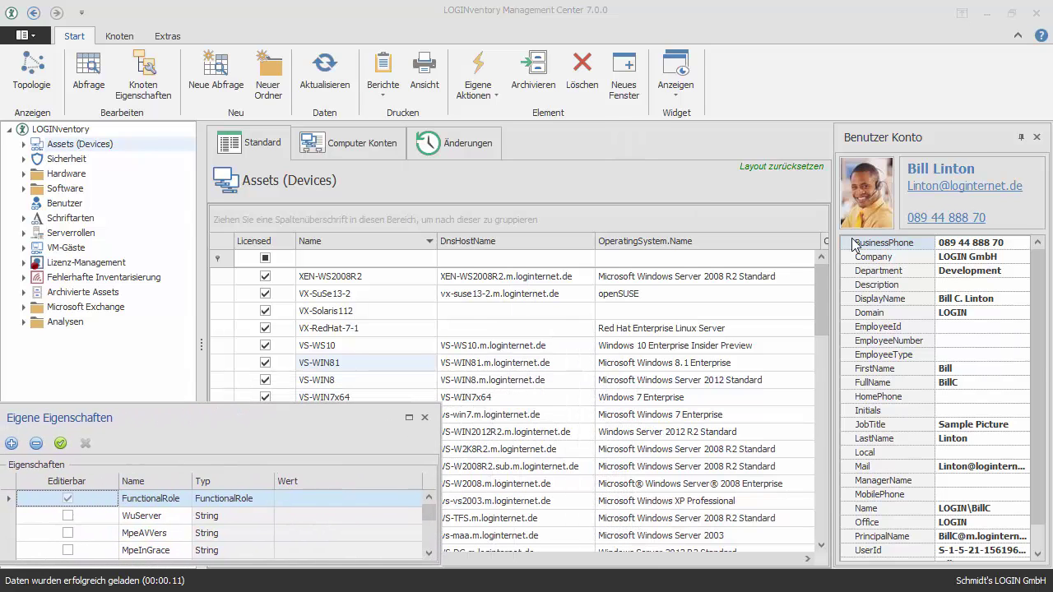
{"action": "left_click", "coordinate": [946, 140]}
{"action": "left_click_drag", "start_coordinate": [486, 251], "coordinate": [225, 343]}
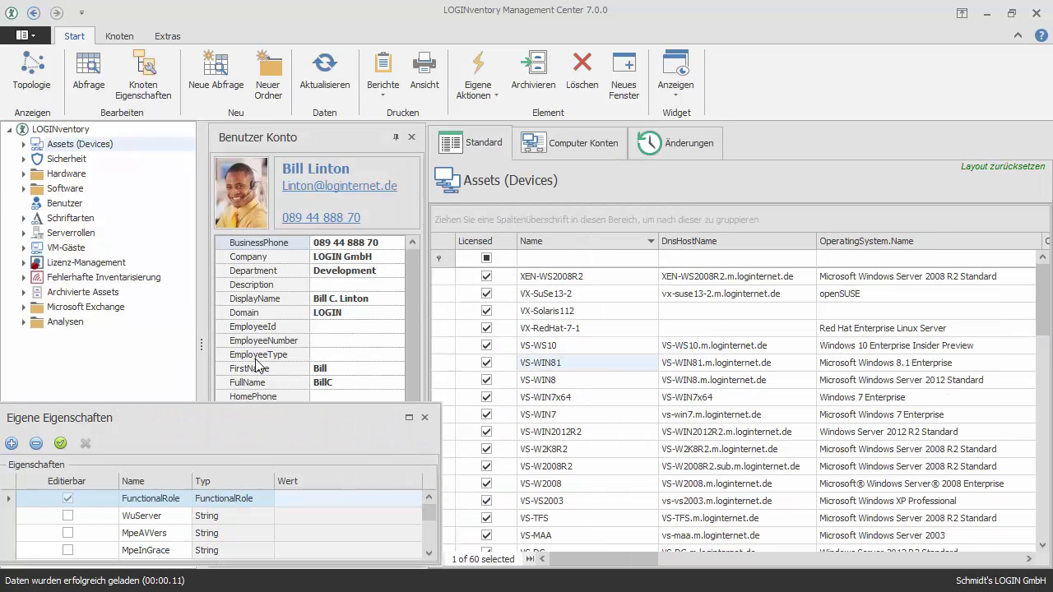
{"action": "left_click", "coordinate": [424, 417]}
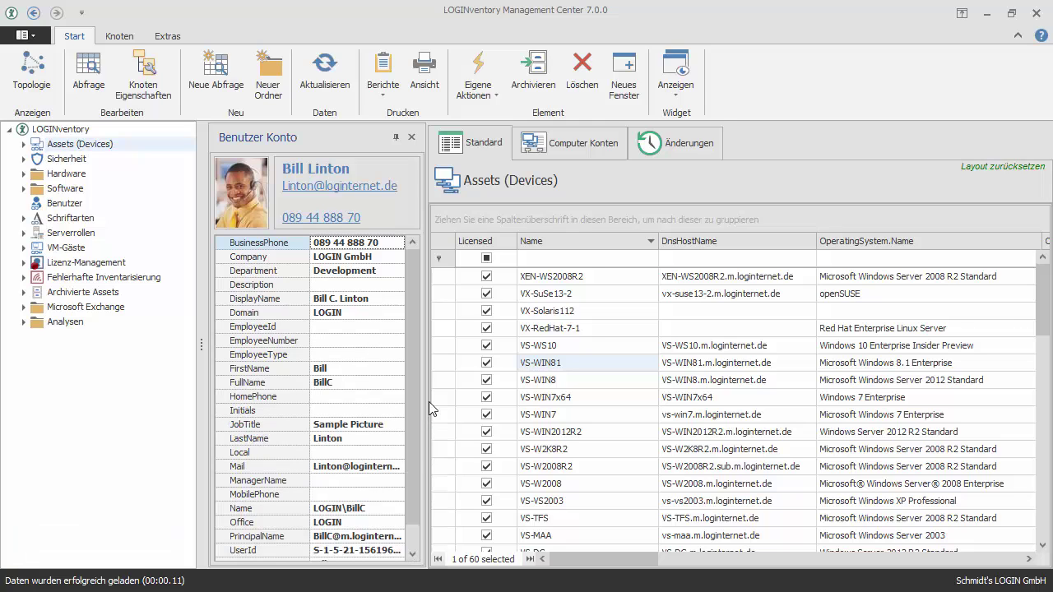
{"action": "left_click", "coordinate": [412, 137]}
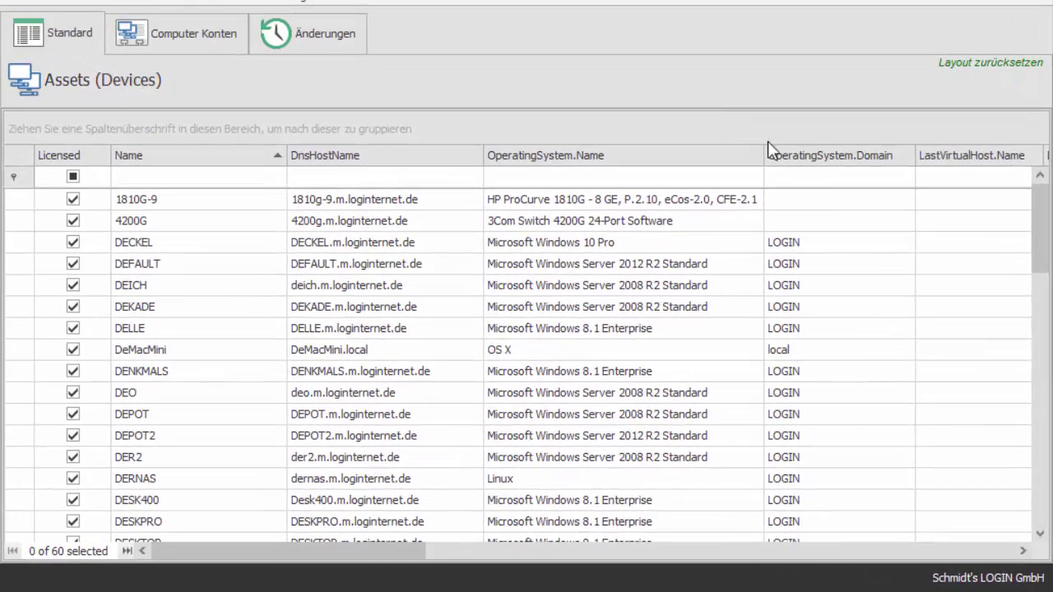
Place OperatingSystem.Domain before OperatingSystem.Name, remove the LastVirtualHost.Name column, and sort the assets ascending by OperatingSystem.Name.
{"action": "left_click_drag", "start_coordinate": [791, 154], "coordinate": [483, 155]}
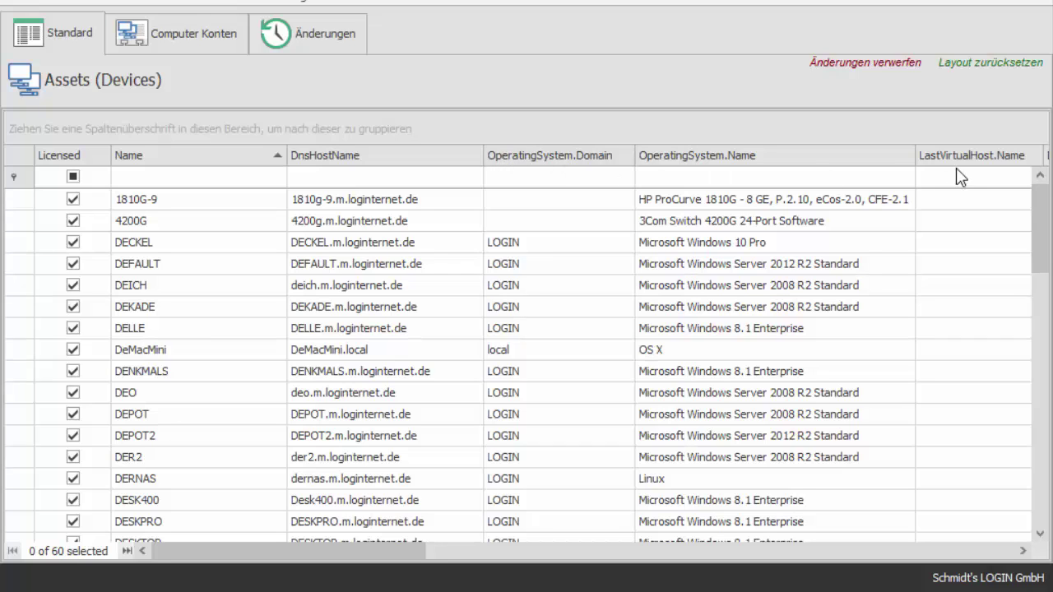
{"action": "left_click_drag", "start_coordinate": [969, 158], "coordinate": [750, 74]}
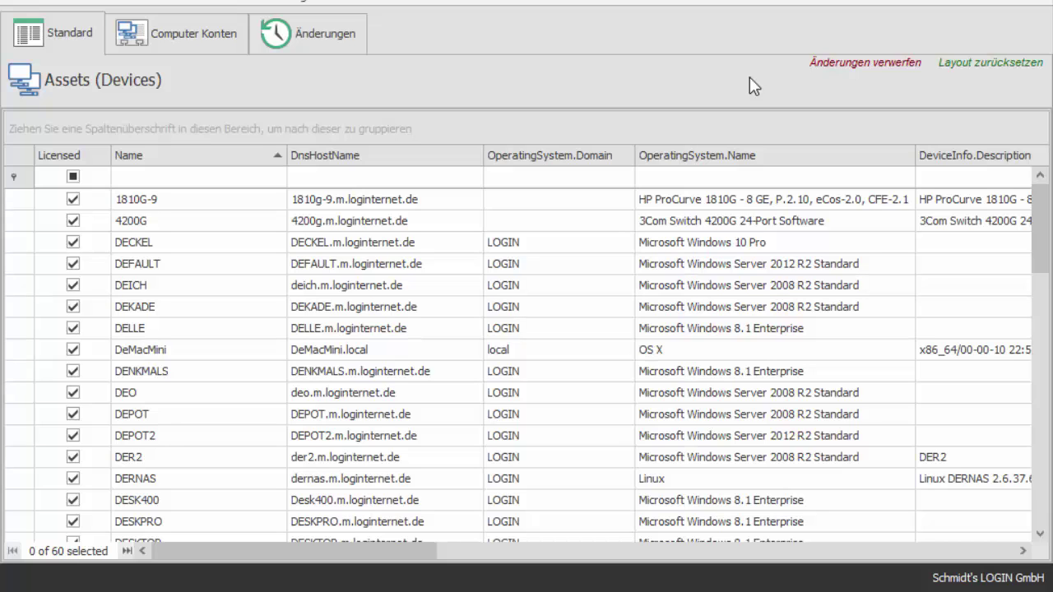
{"action": "left_click", "coordinate": [755, 158]}
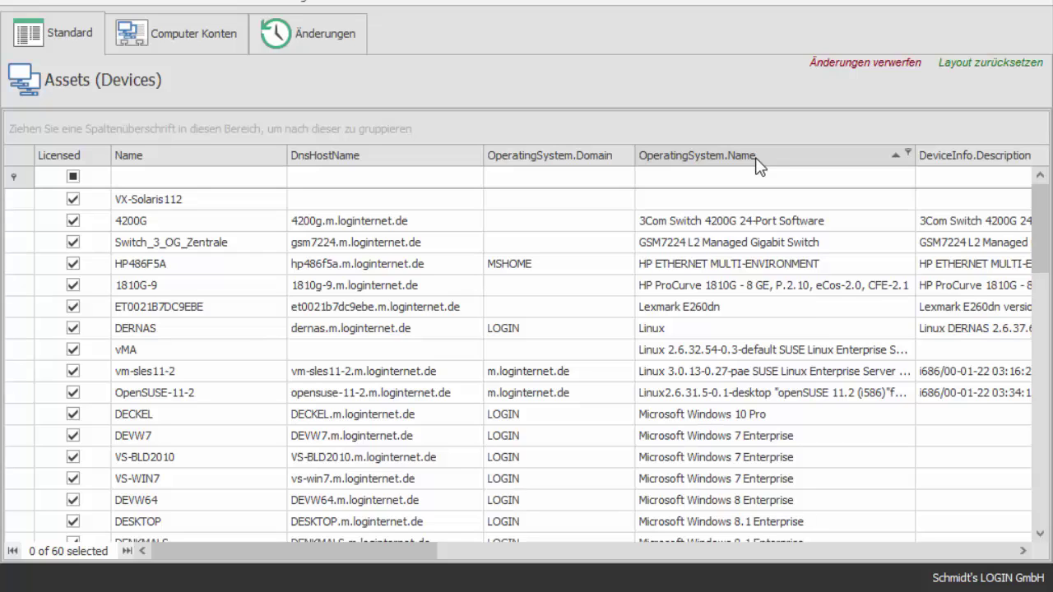
Filter the OperatingSystem.Domain column to the domains LOGIN and SUB.
{"action": "left_click", "coordinate": [625, 153]}
{"action": "left_click", "coordinate": [633, 203]}
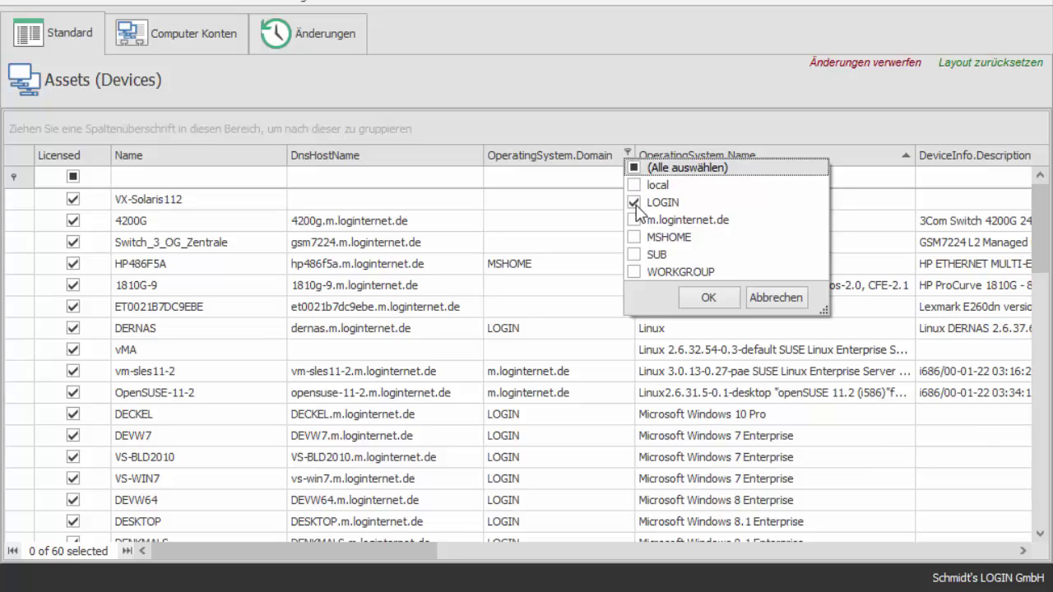
{"action": "left_click", "coordinate": [633, 255]}
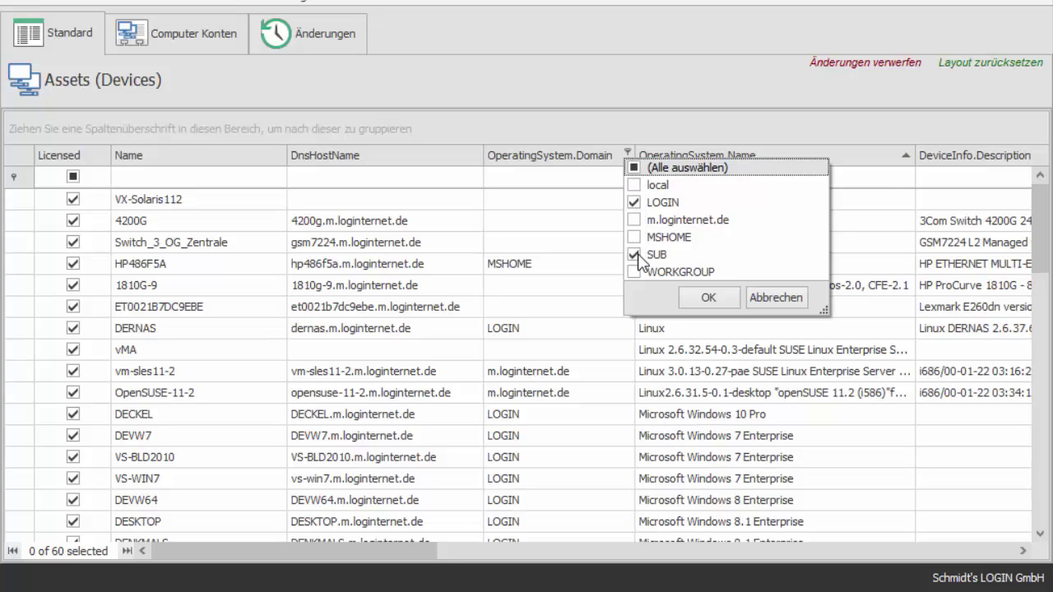
{"action": "left_click", "coordinate": [707, 298]}
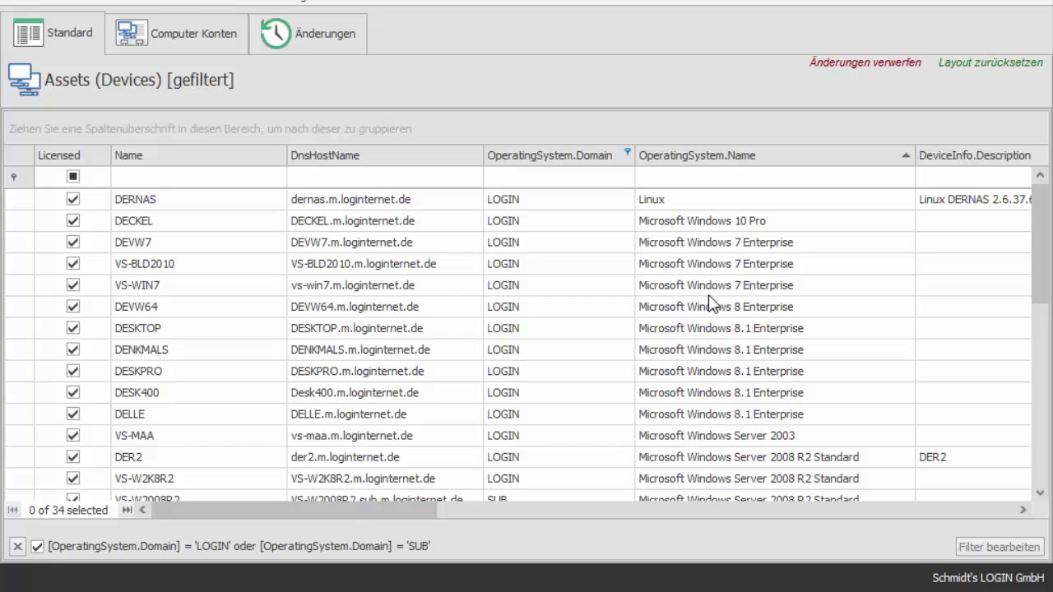
Jump to the first device name beginning with VS, and filter the Name column by "des".
{"action": "left_click", "coordinate": [150, 243]}
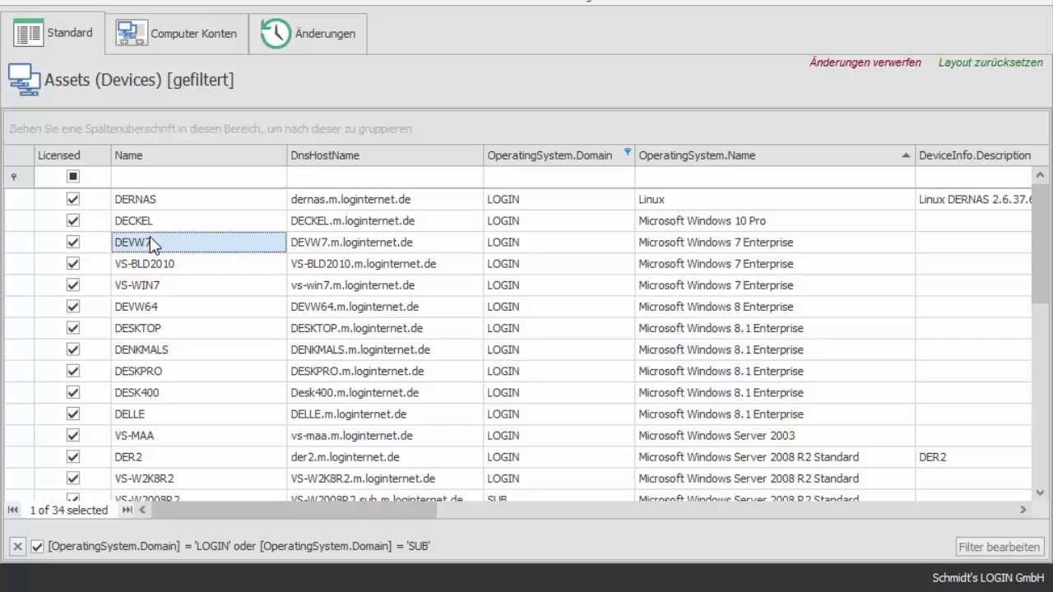
{"action": "key", "text": "v"}
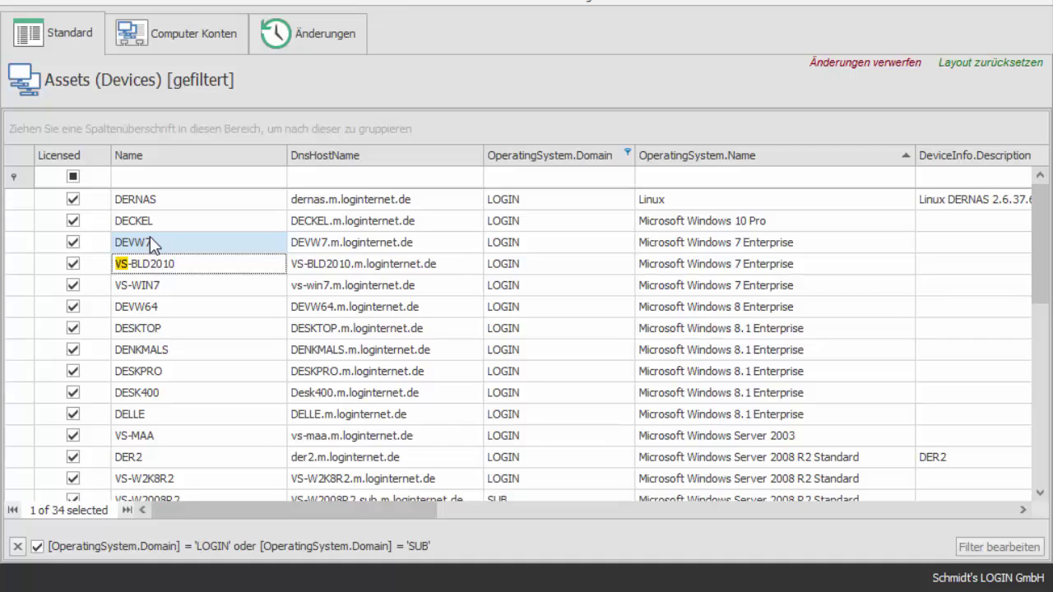
{"action": "left_click", "coordinate": [138, 176]}
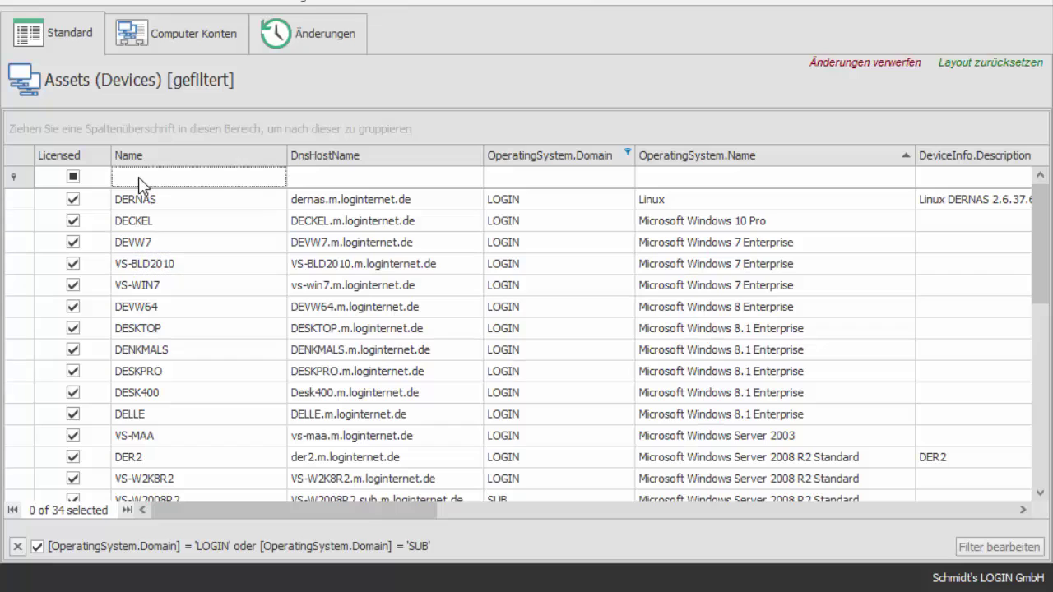
{"action": "type", "text": "des"}
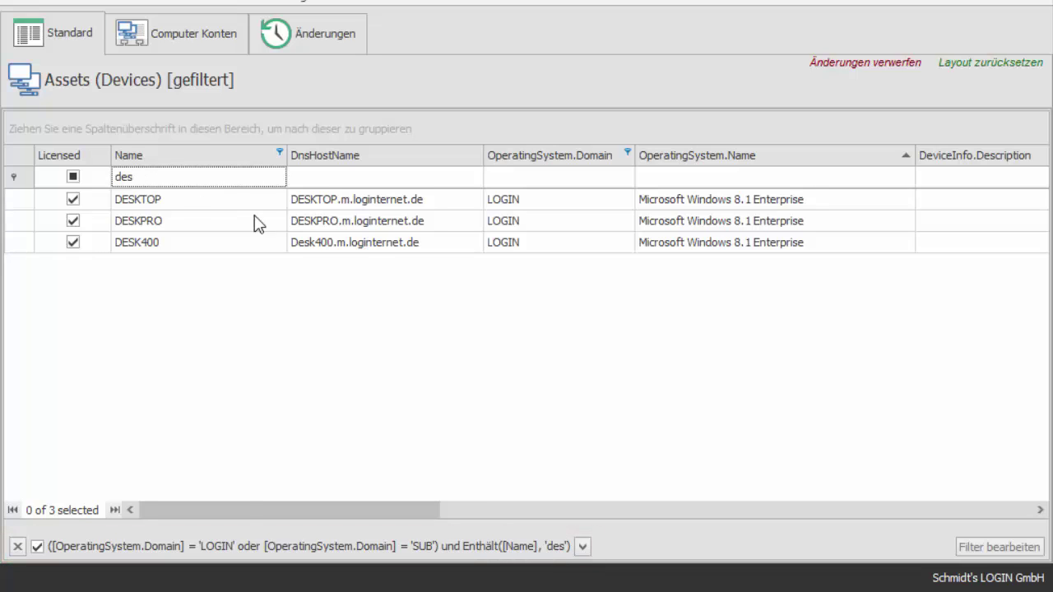
Try adding an Archived condition in the filter editor, look through its field and operator choices, and cancel the edit.
{"action": "left_click", "coordinate": [992, 542]}
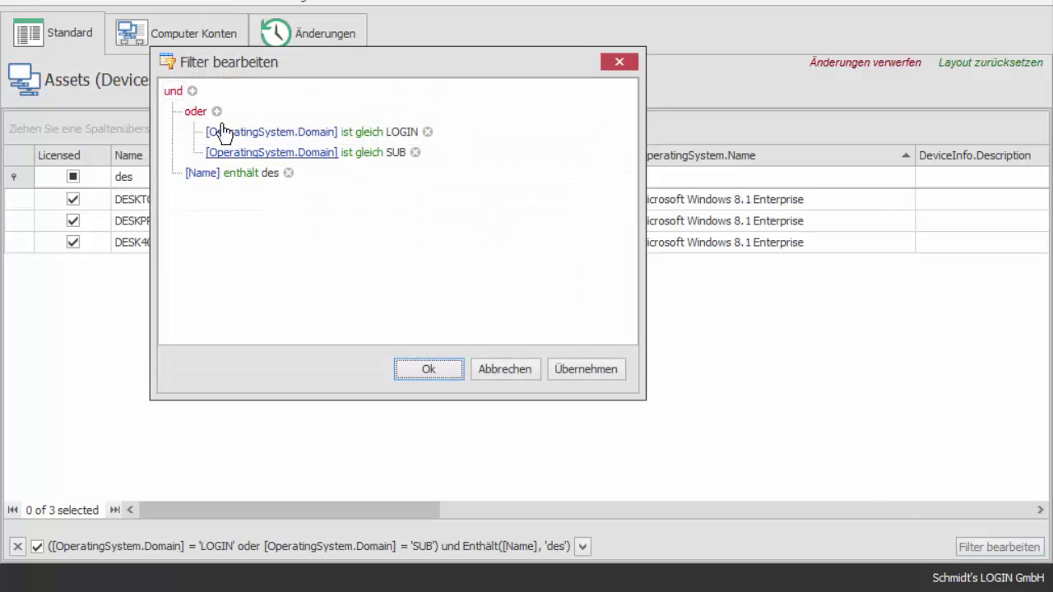
{"action": "left_click", "coordinate": [192, 92]}
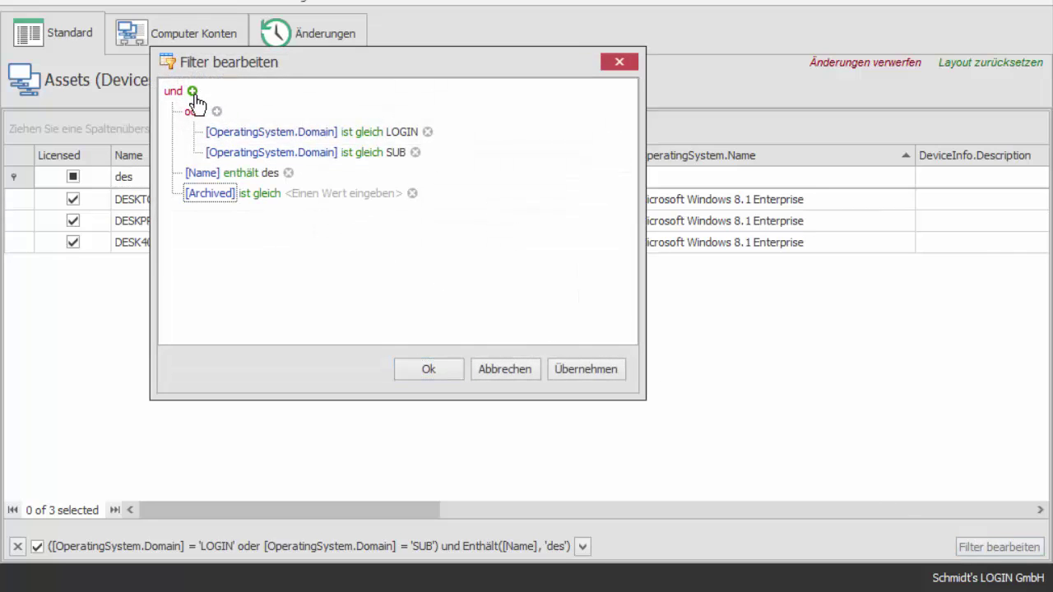
{"action": "left_click", "coordinate": [211, 194]}
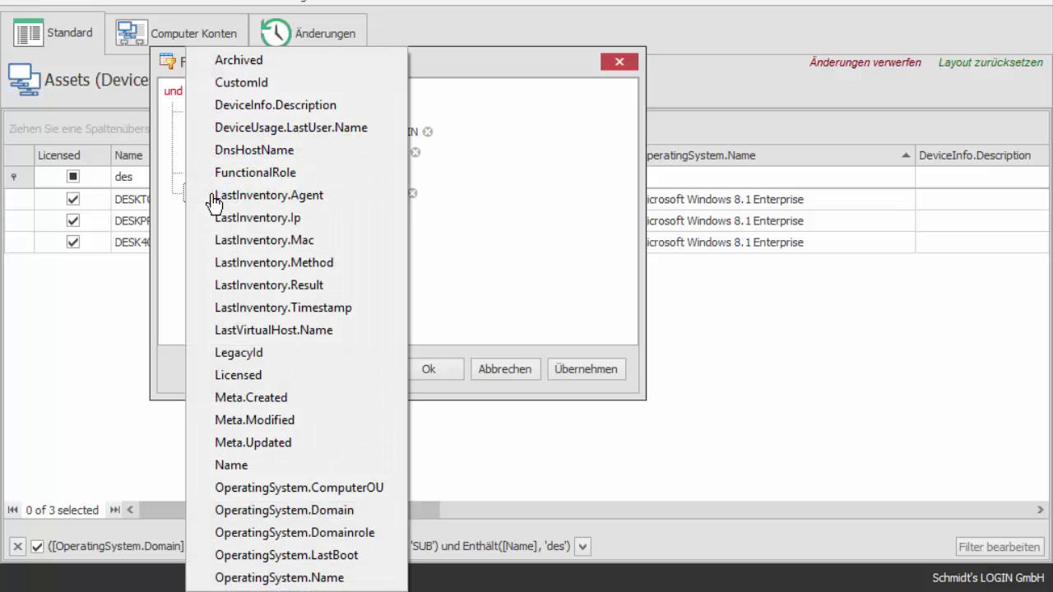
{"action": "left_click", "coordinate": [173, 235]}
{"action": "left_click", "coordinate": [260, 198]}
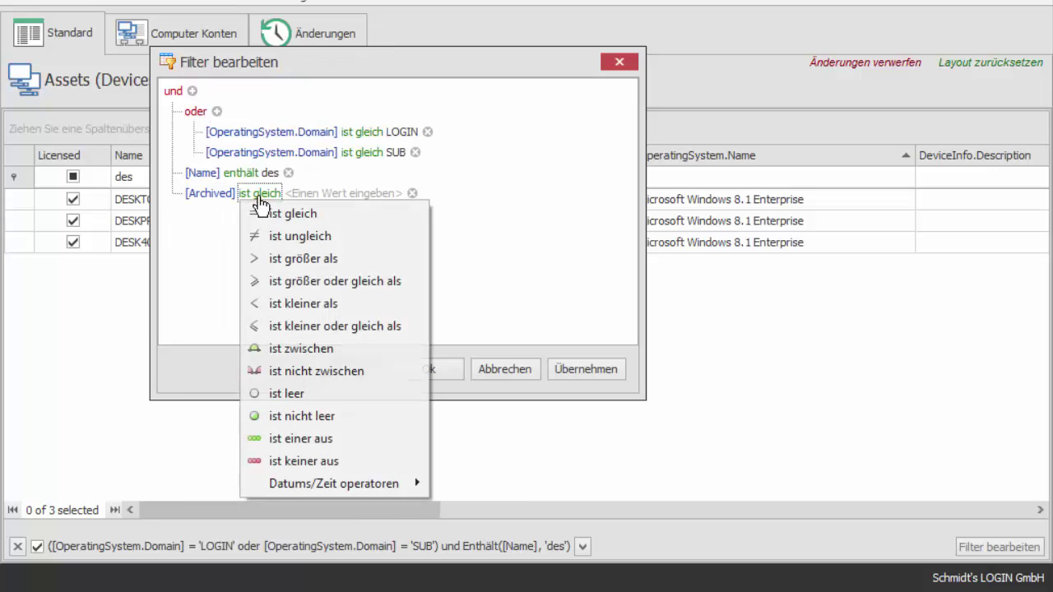
{"action": "left_click", "coordinate": [224, 232]}
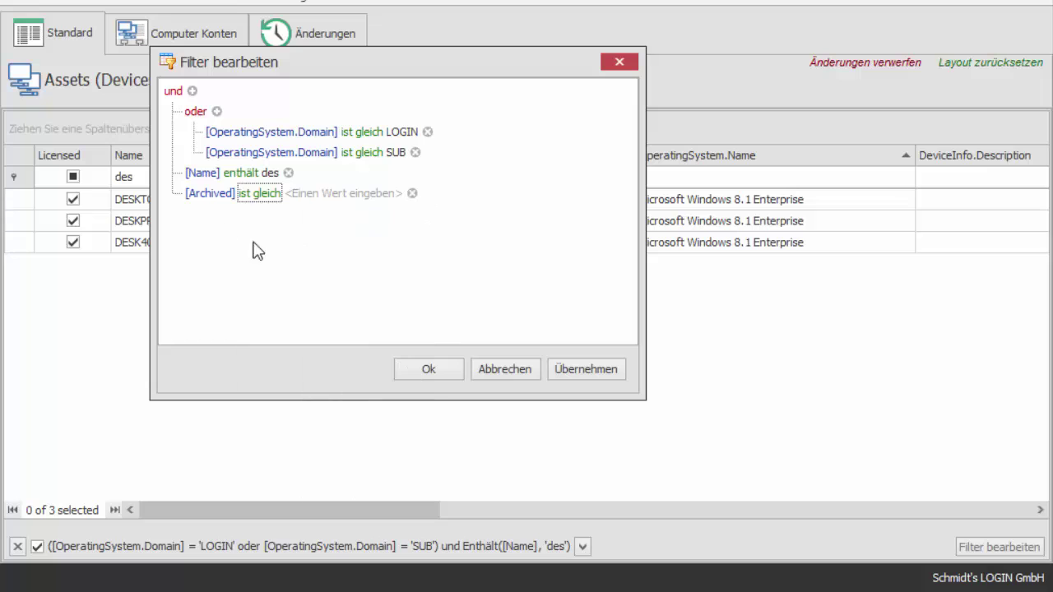
{"action": "left_click", "coordinate": [511, 366]}
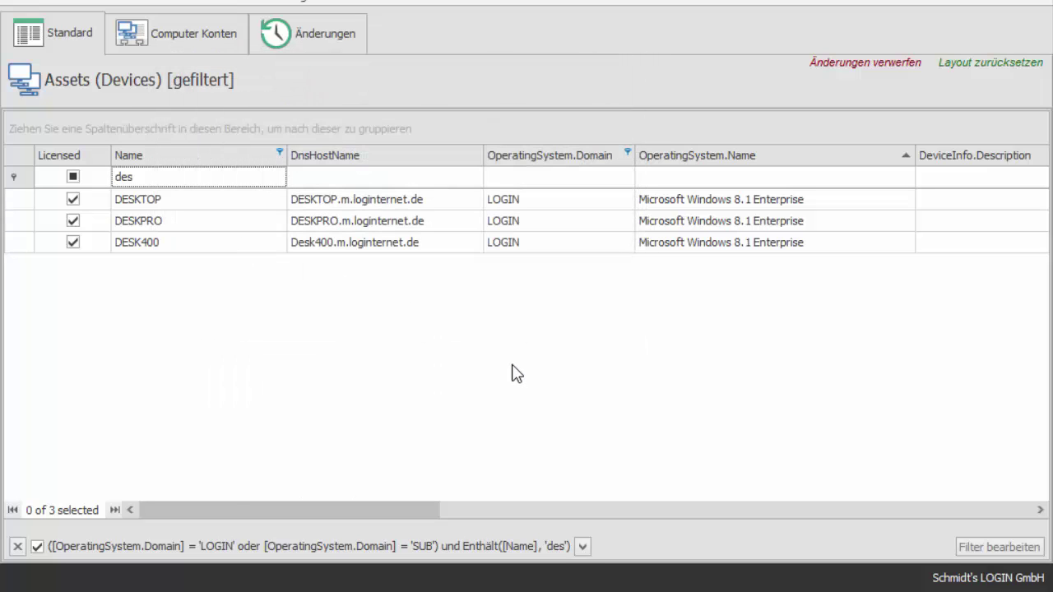
Discard all layout and filter changes of the asset list and group the devices by OperatingSystem.Domain.
{"action": "left_click", "coordinate": [849, 66]}
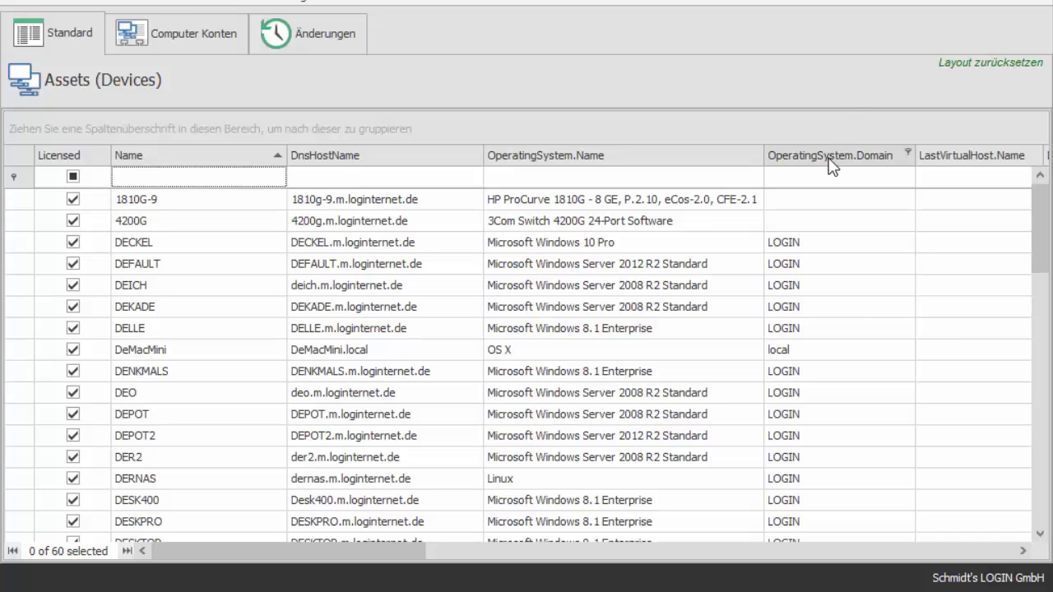
{"action": "left_click_drag", "start_coordinate": [831, 167], "coordinate": [383, 133]}
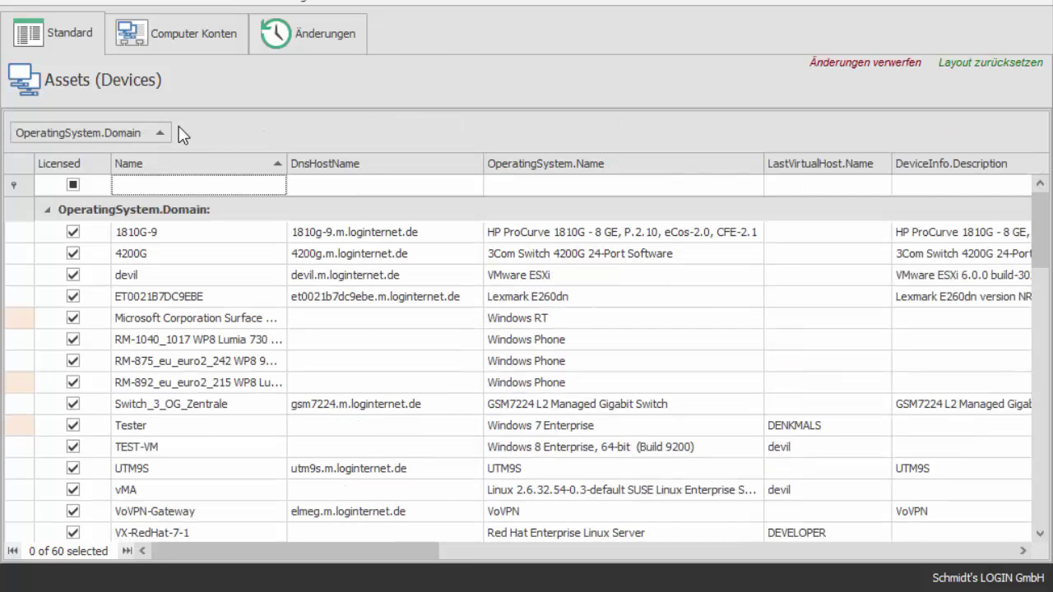
Collapse all domain groups, and briefly expand and collapse the LOGIN and SUB groups to view their devices.
{"action": "right_click", "coordinate": [138, 129]}
{"action": "left_click", "coordinate": [186, 170]}
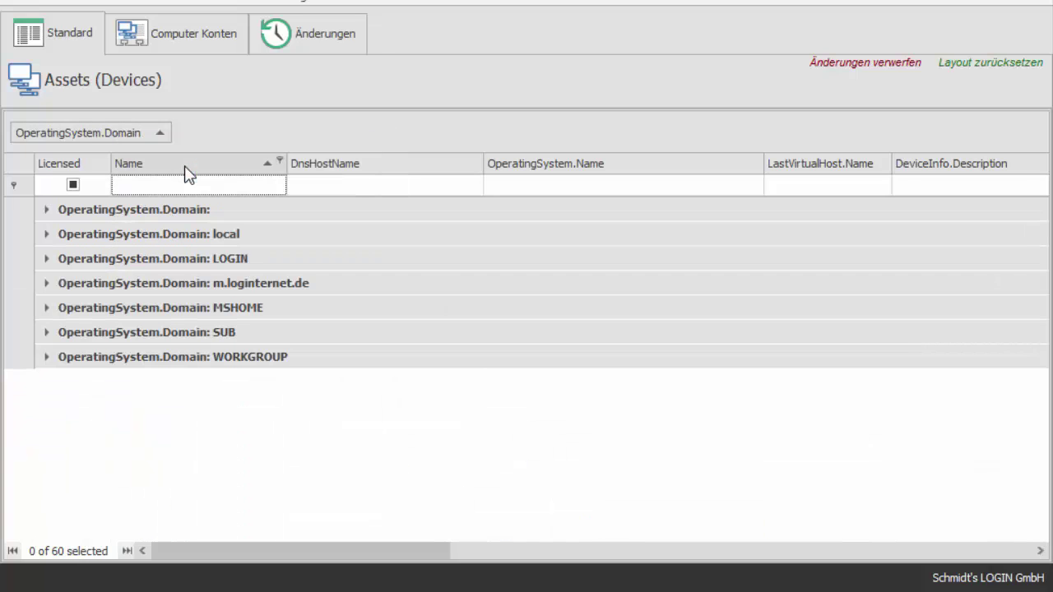
{"action": "left_click", "coordinate": [47, 258]}
{"action": "left_click", "coordinate": [48, 259]}
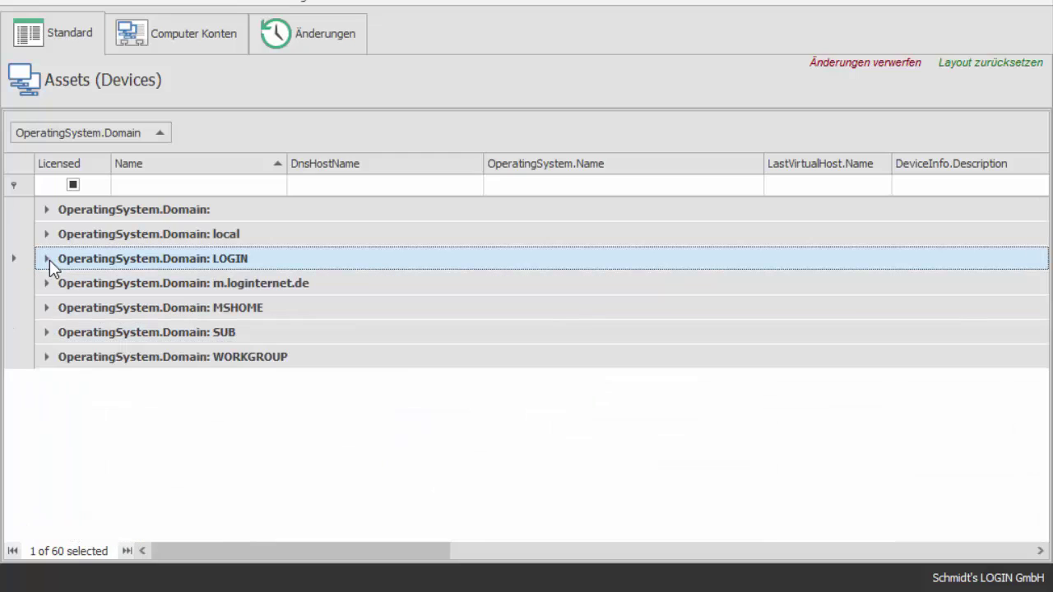
{"action": "left_click", "coordinate": [47, 333]}
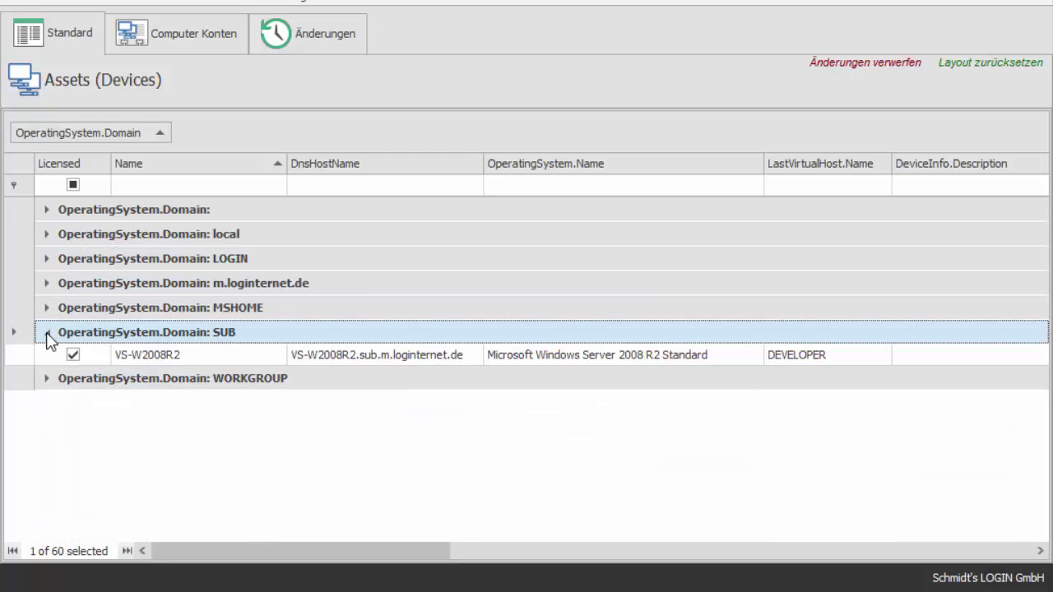
{"action": "left_click", "coordinate": [47, 333]}
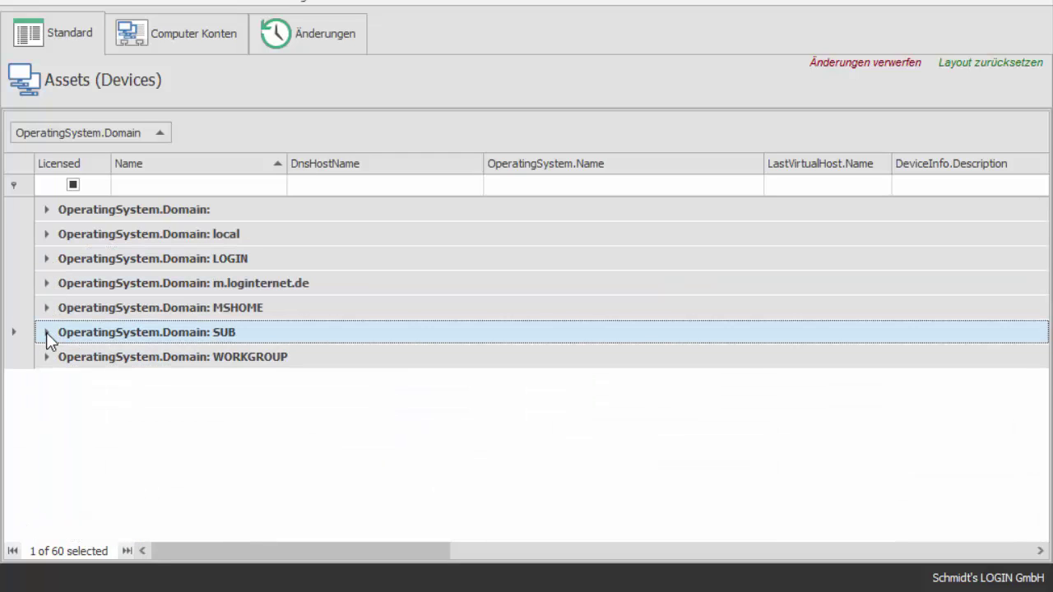
Ungroup the asset list by returning OperatingSystem.Domain to the column headers, and open the LOGINventory root dashboard.
{"action": "mouse_move", "coordinate": [95, 138]}
{"action": "left_click_drag", "start_coordinate": [95, 138], "coordinate": [773, 175]}
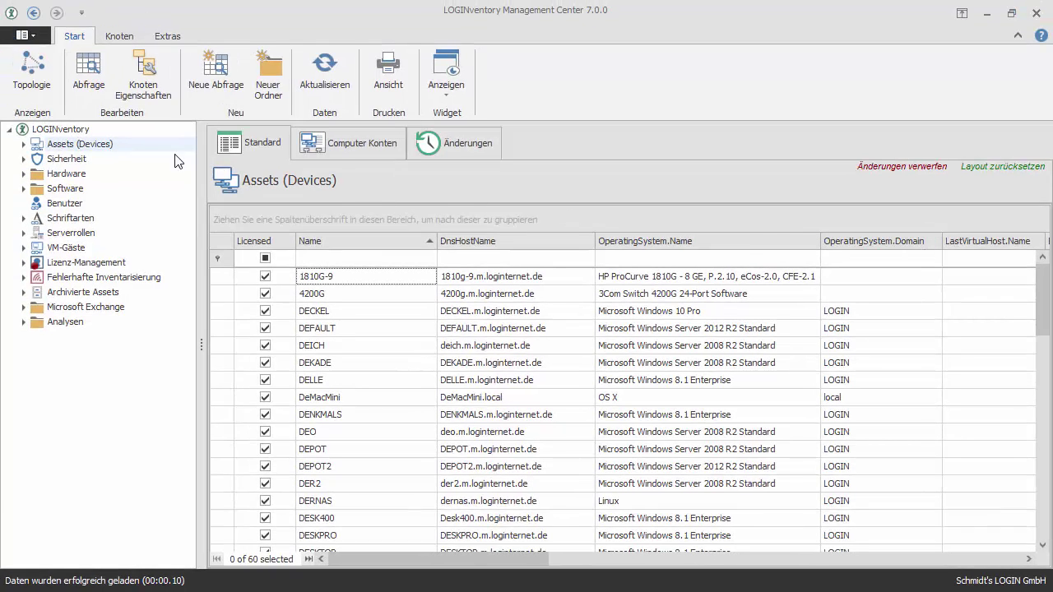
{"action": "left_click", "coordinate": [71, 134]}
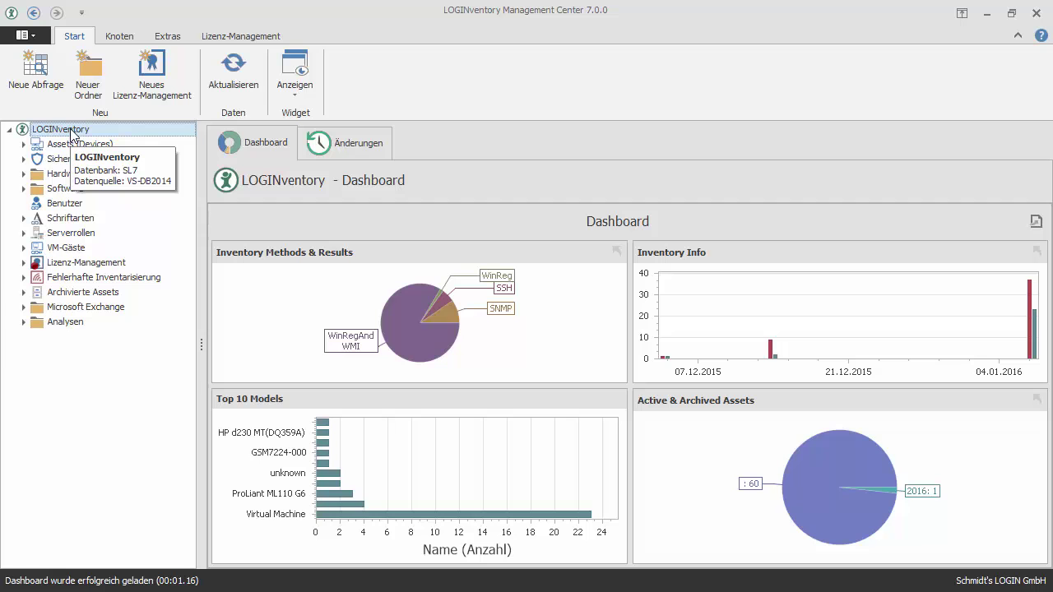